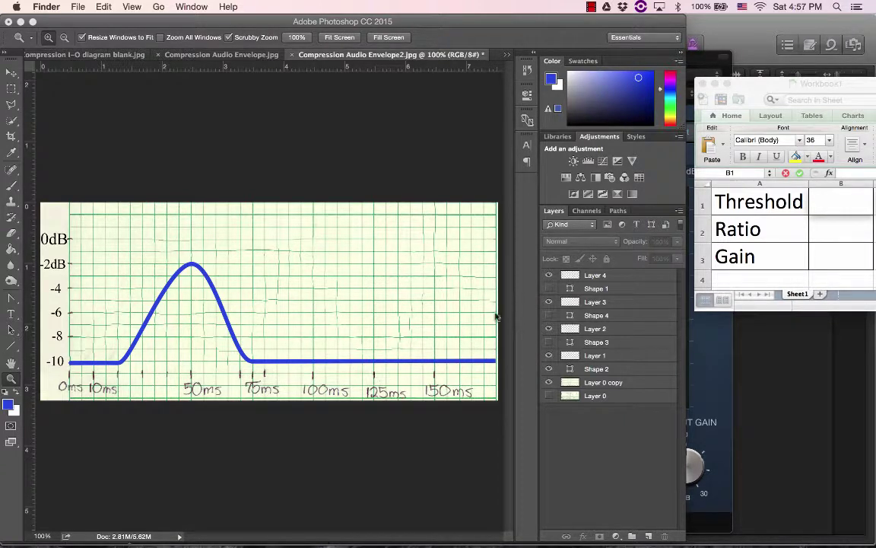
Step: Enter Threshold -6 and Ratio 2:1 in the Excel workbook, then select Layer 1 in Photoshop
drag(842, 83, 762, 85)
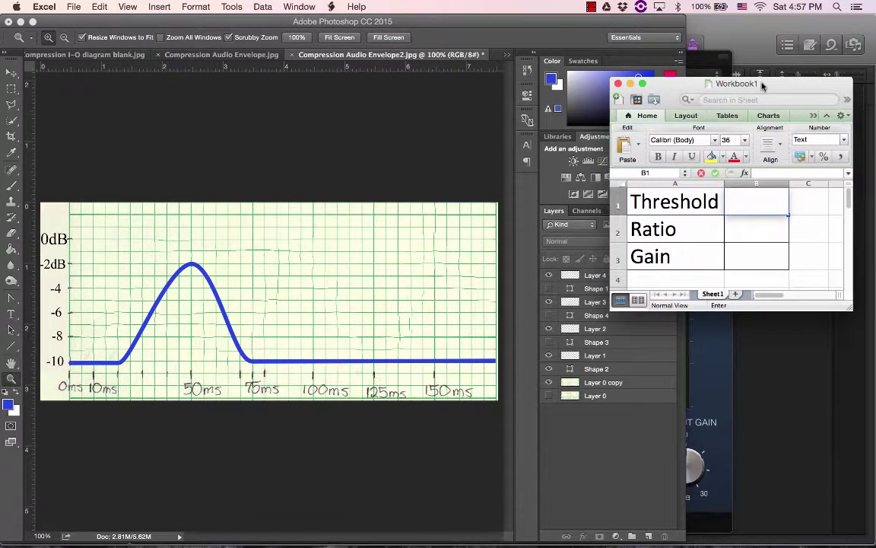
click(740, 202)
text(-6)
key(Return)
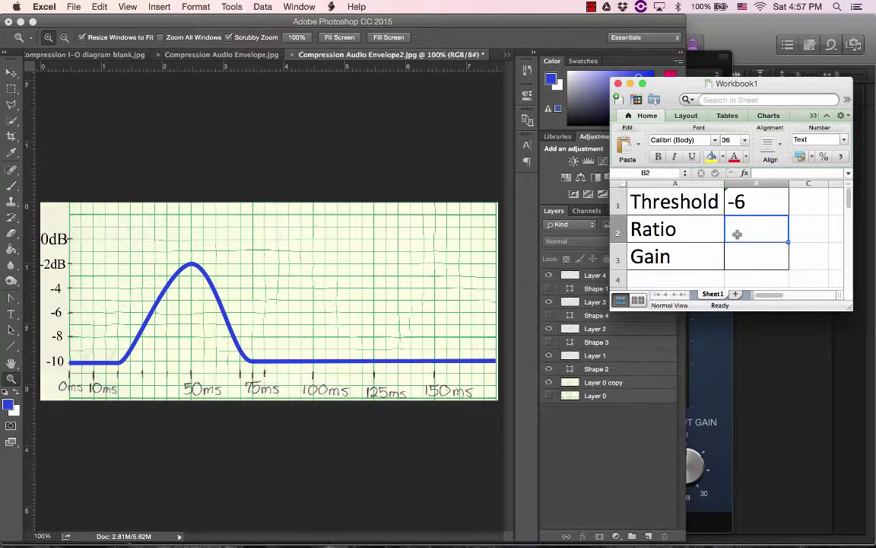
text(2:1)
key(Return)
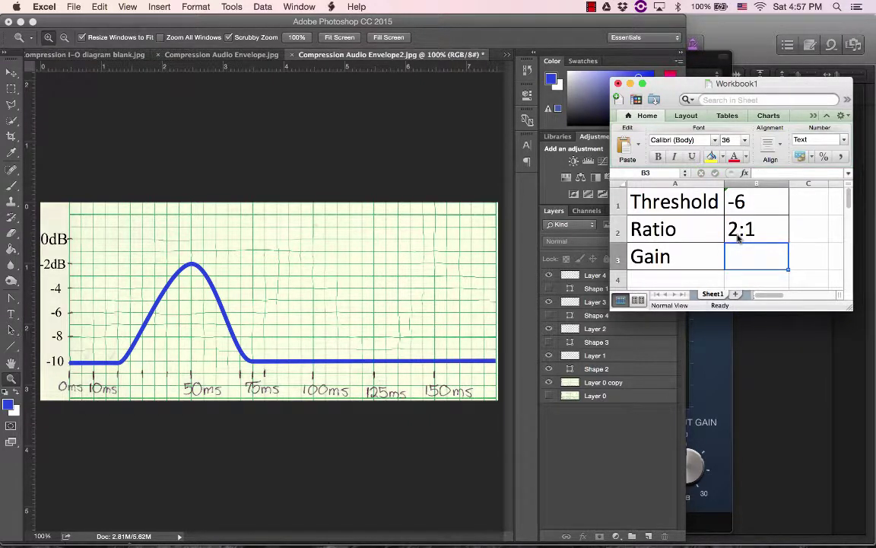
click(595, 356)
drag(773, 86, 816, 86)
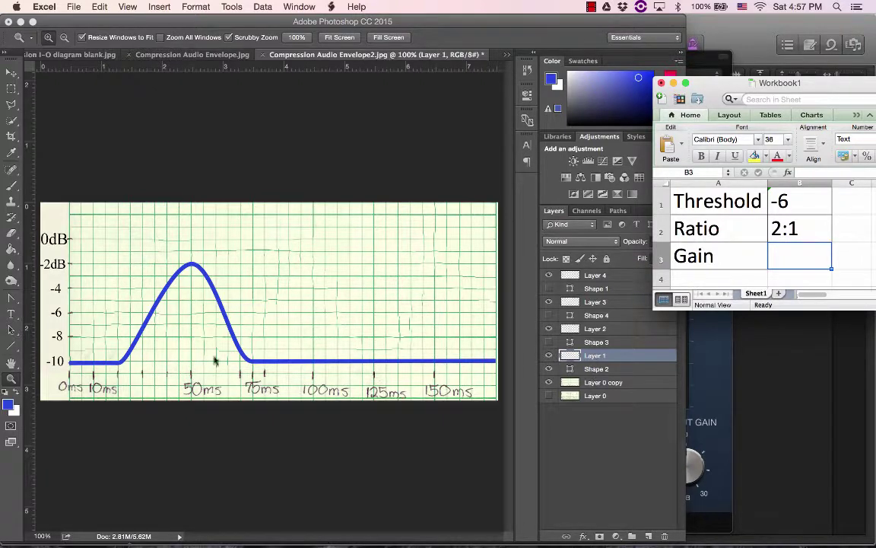
Step: Set the foreground colour to red e2283e and brush a -6 dB threshold line at left
click(10, 403)
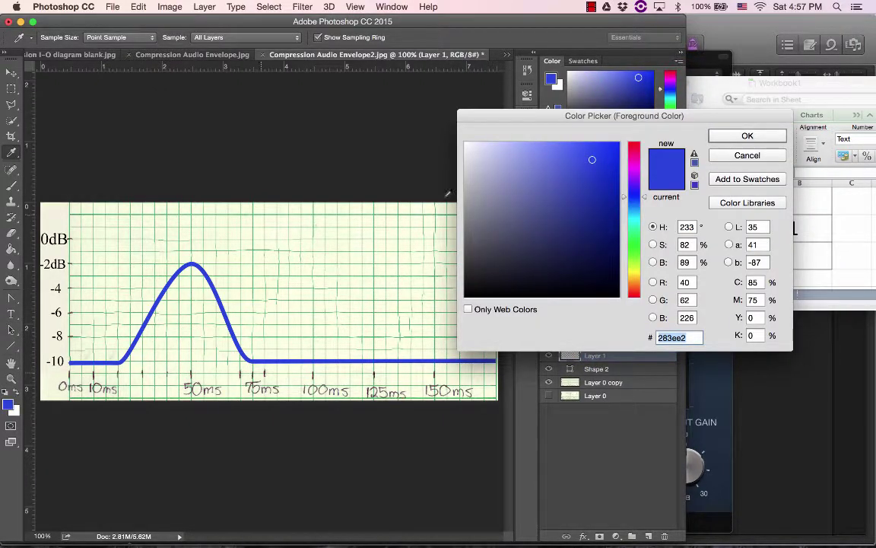
text(e2283e)
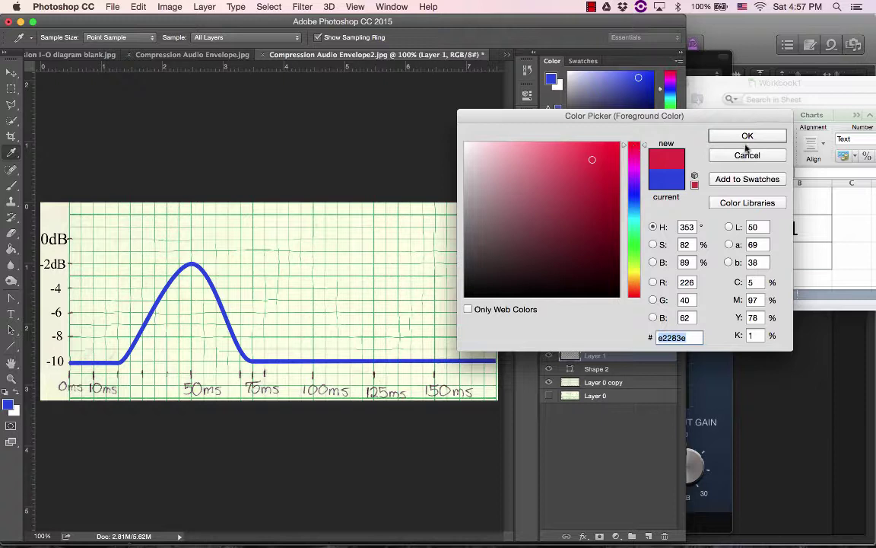
click(745, 138)
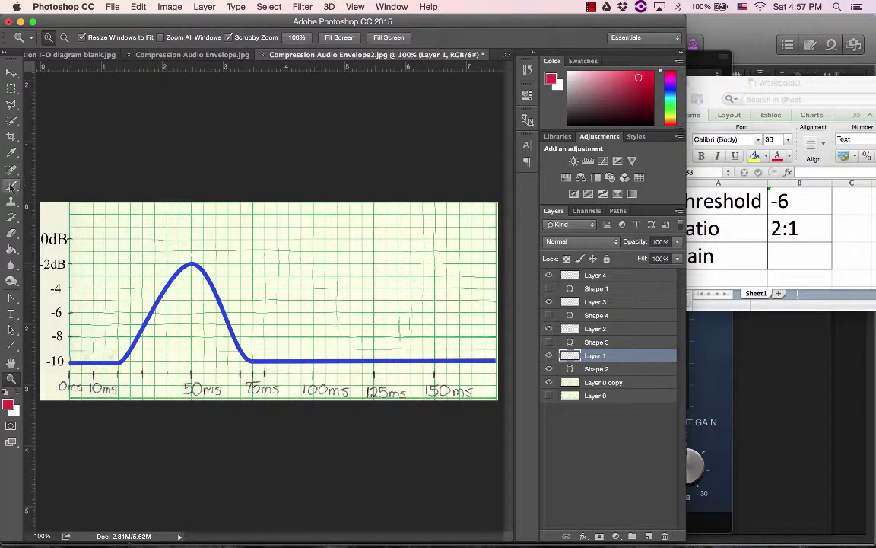
key(b)
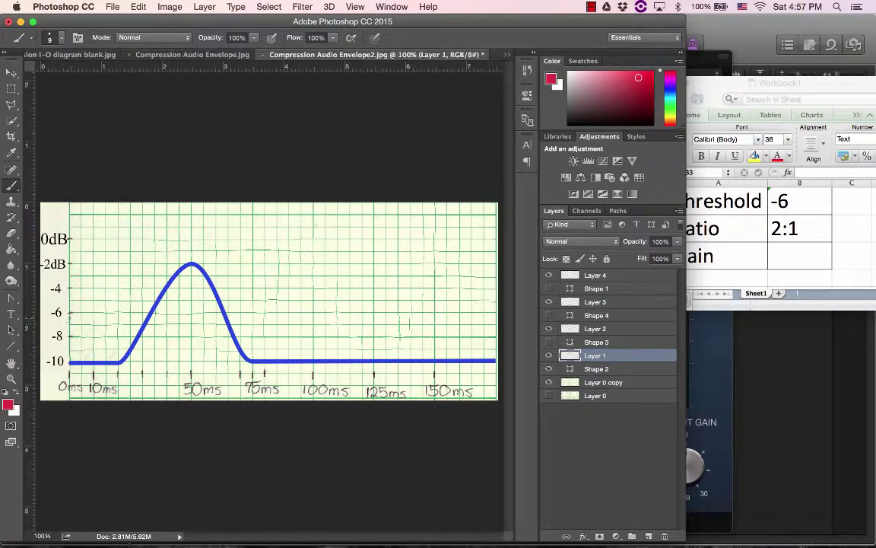
drag(67, 313, 116, 313)
Step: Paint the red compressed curve with a peak near -4 dB, continuing along the -10 baseline
click(820, 87)
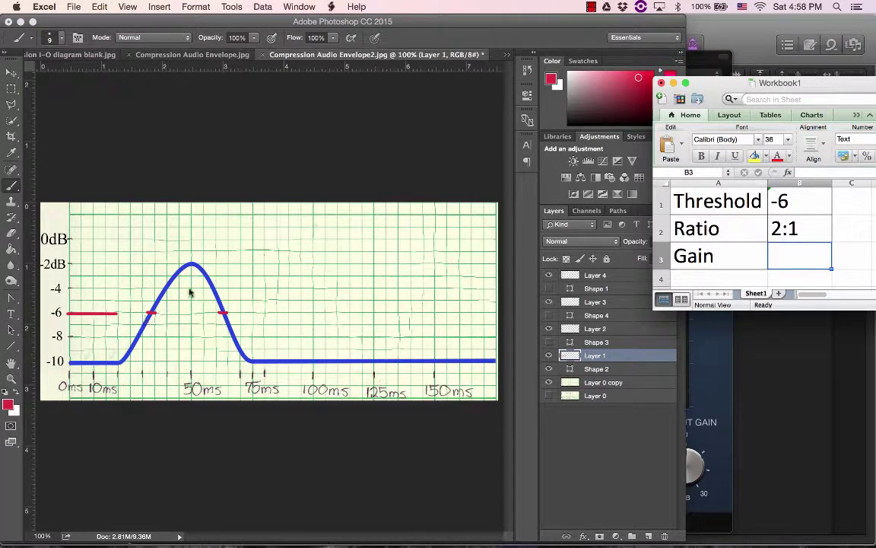
click(193, 293)
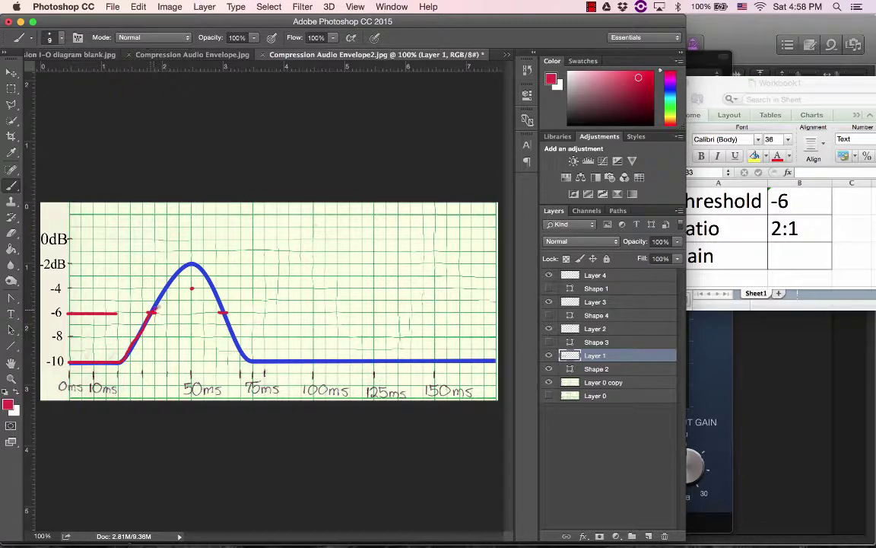
mouse_move(152, 311)
mouse_down()
mouse_move(181, 291)
mouse_move(199, 292)
mouse_move(221, 312)
mouse_up()
drag(251, 361, 498, 361)
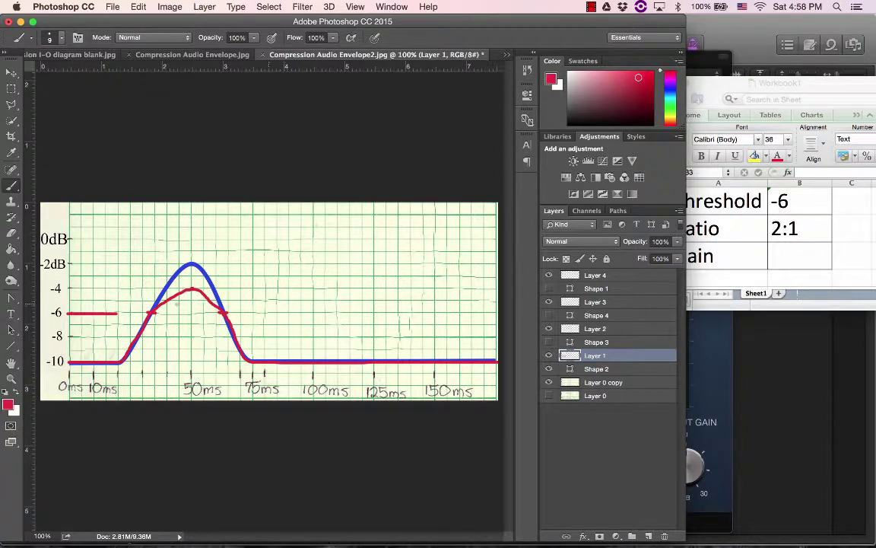
Step: Add a new empty layer and hide Layer 1's 2:1 red curve
click(697, 188)
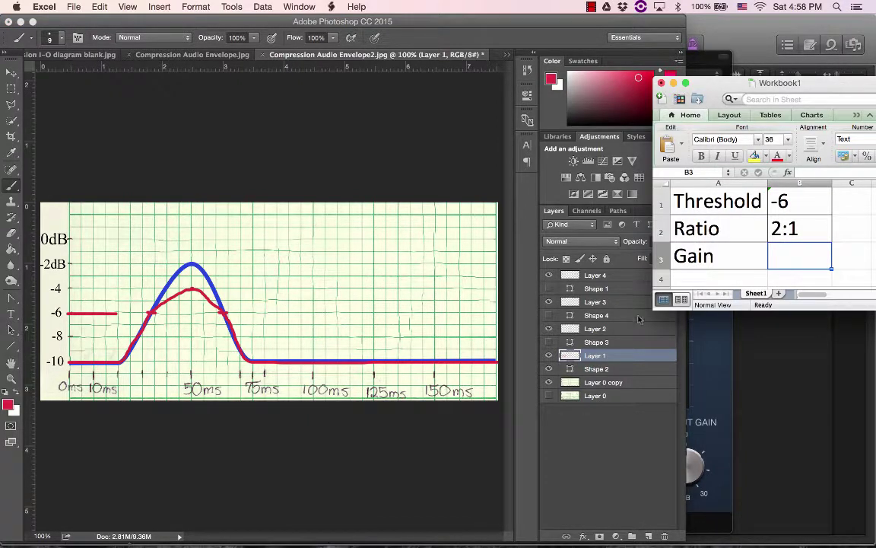
click(609, 360)
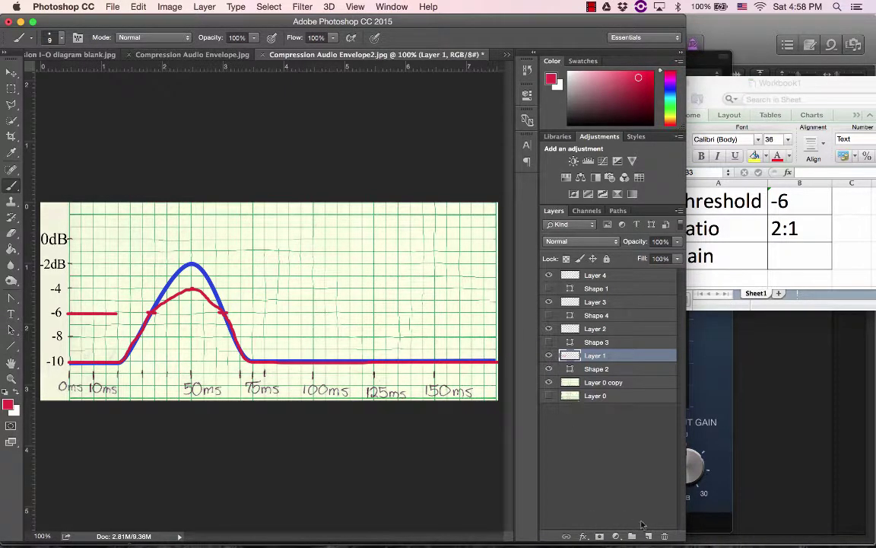
click(648, 537)
click(548, 368)
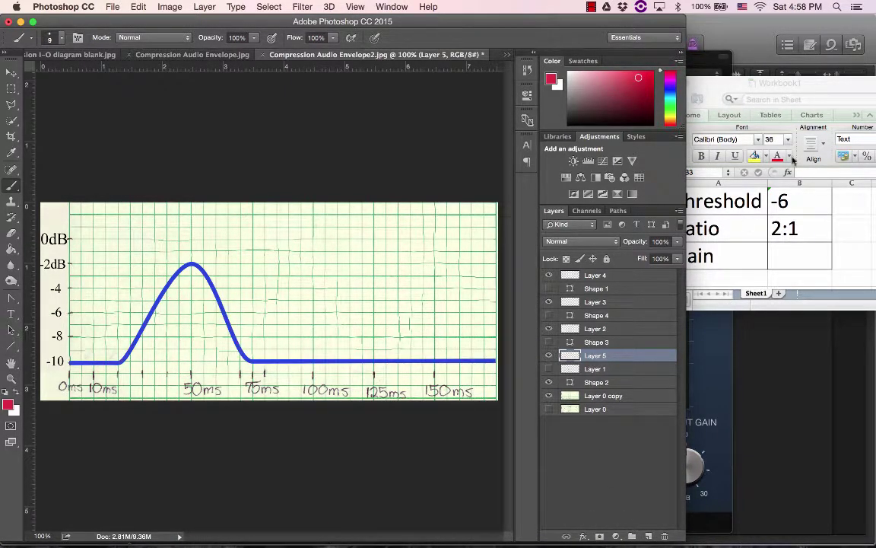
Step: Change the Ratio cell in Excel from 2:1 to 4:1
click(792, 202)
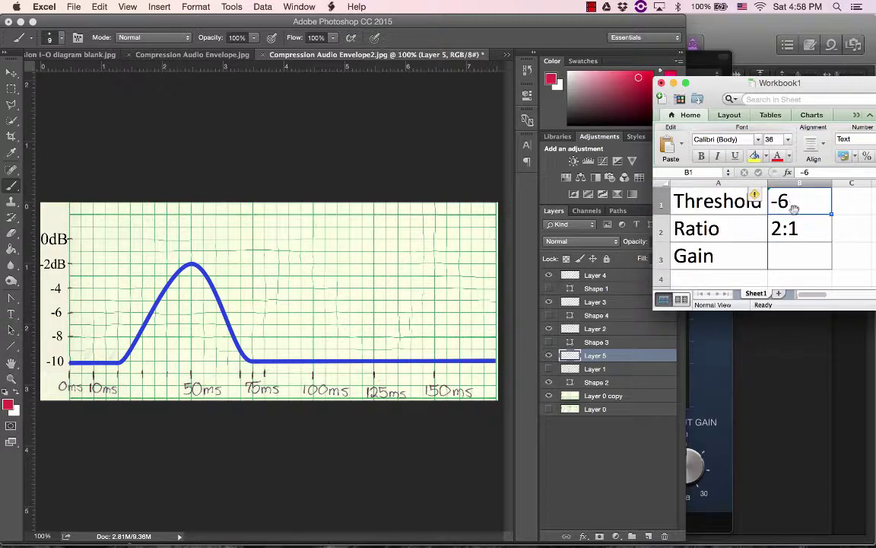
click(783, 231)
double_click(781, 229)
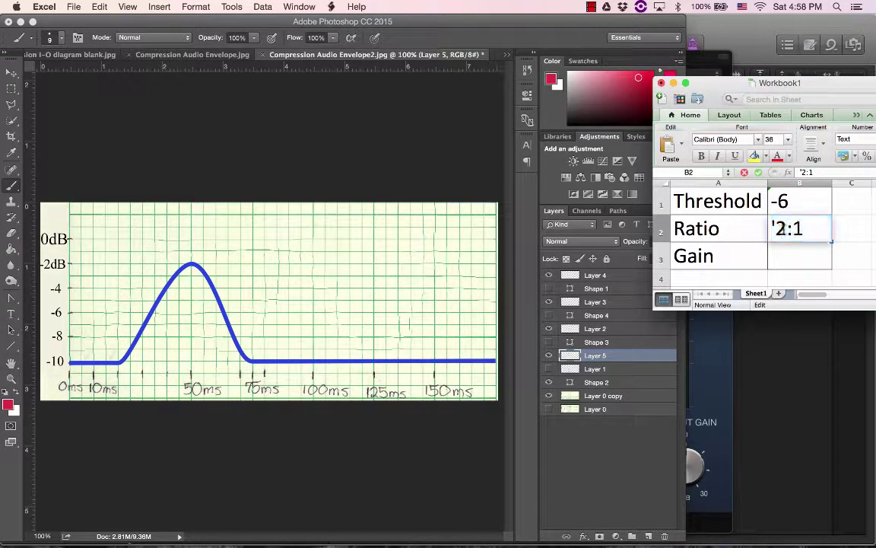
key(BackSpace)
text(4)
key(Return)
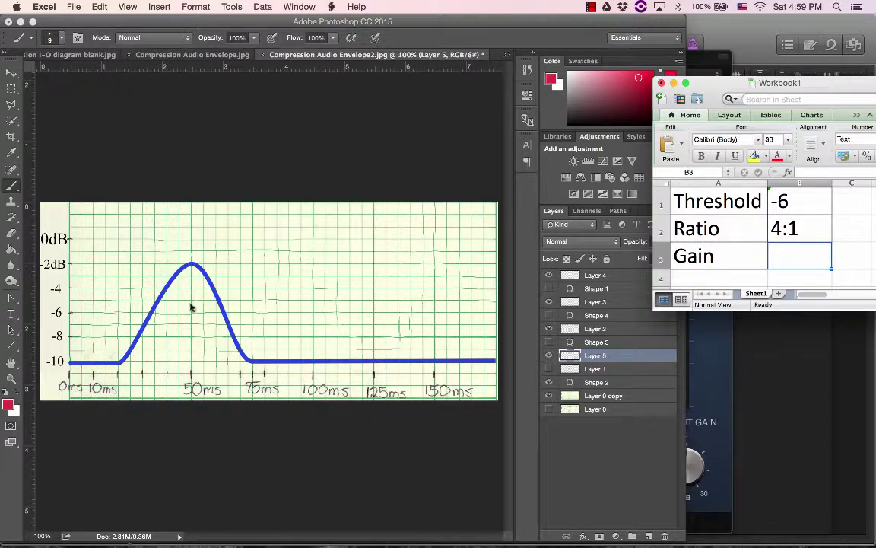
Step: Paint a flatter red 4:1 curve over the blue envelope, holding its peak just above -6 dB
click(134, 288)
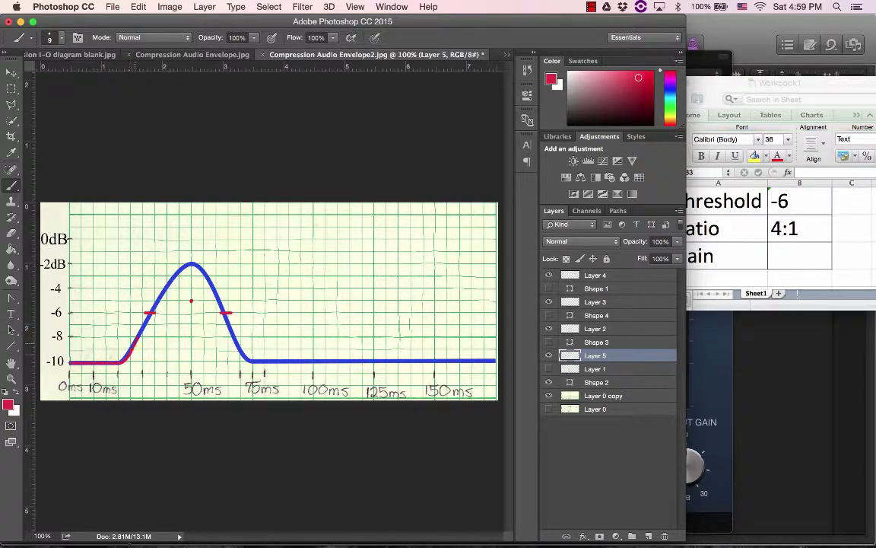
drag(149, 312, 204, 302)
mouse_move(229, 314)
mouse_down()
mouse_move(242, 342)
mouse_move(277, 362)
mouse_move(495, 361)
mouse_up()
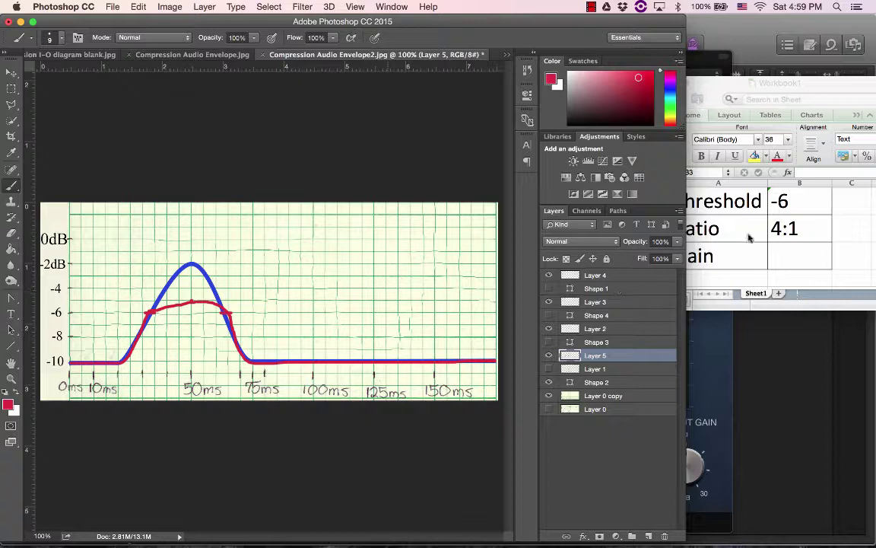
click(770, 228)
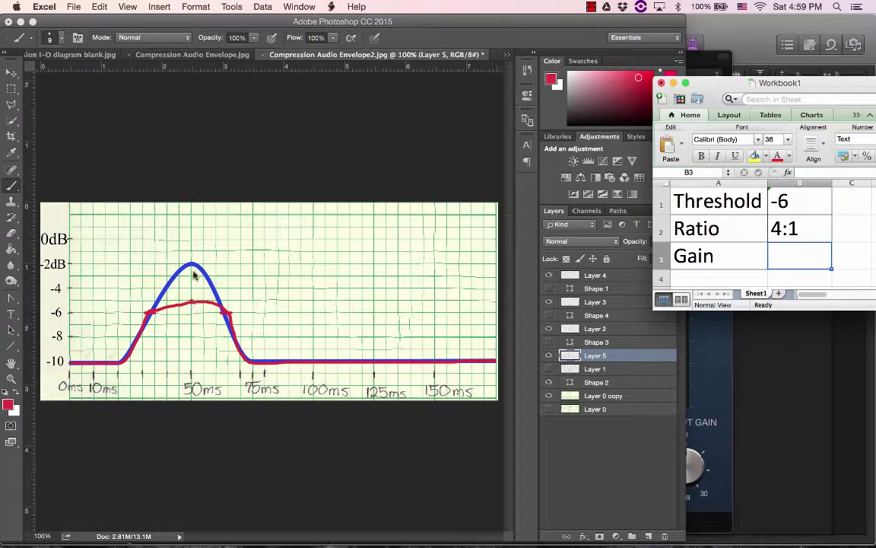
click(778, 229)
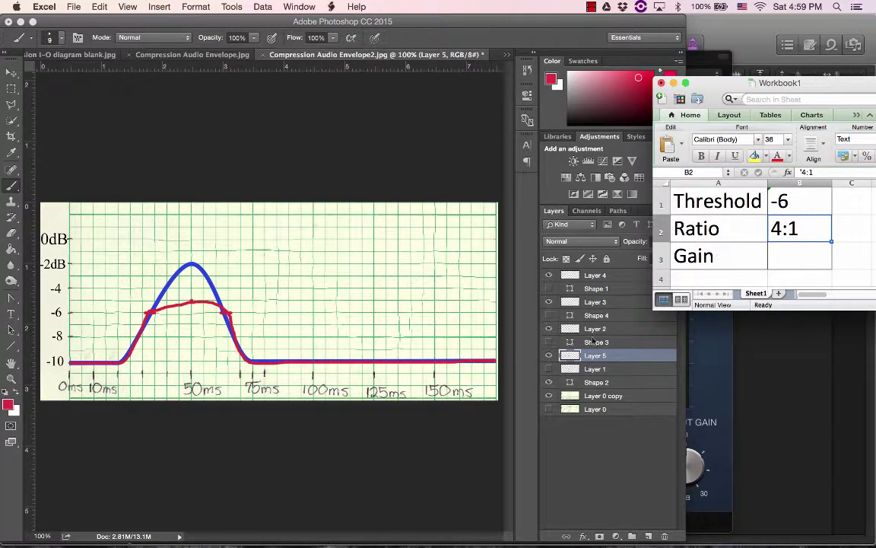
Step: Toggle layer visibility so only the Shape 3 blue envelope shows
click(550, 357)
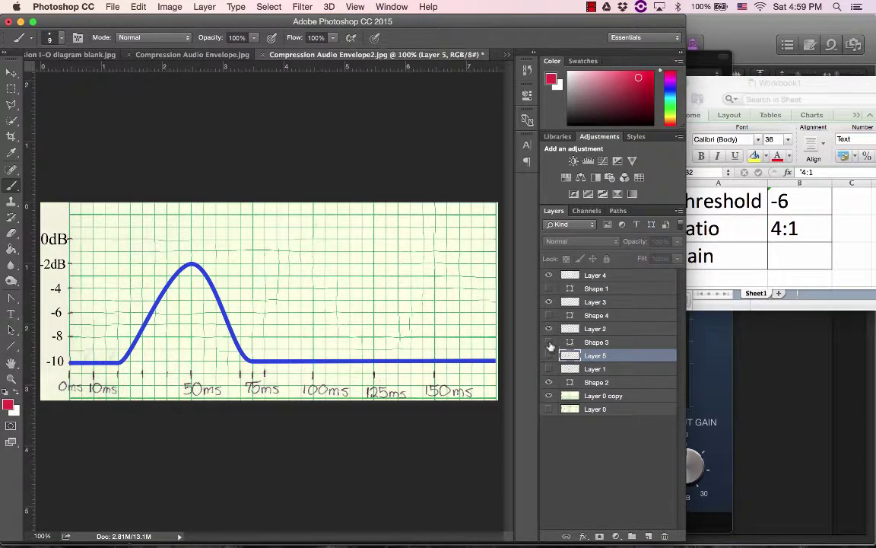
click(576, 343)
click(549, 343)
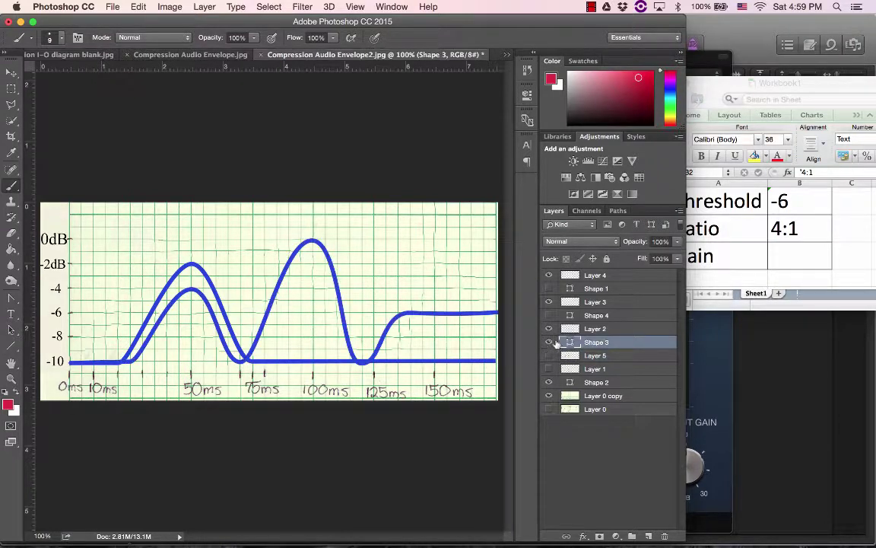
click(552, 370)
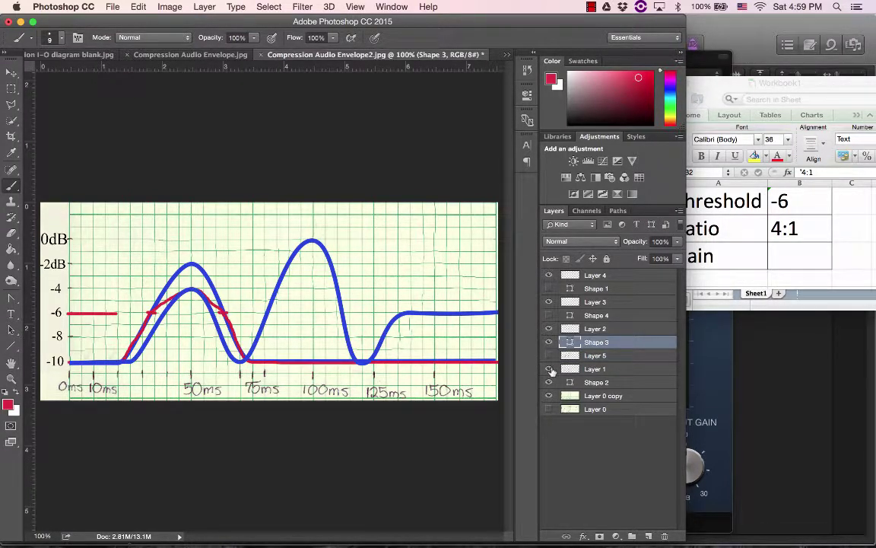
click(552, 369)
click(550, 356)
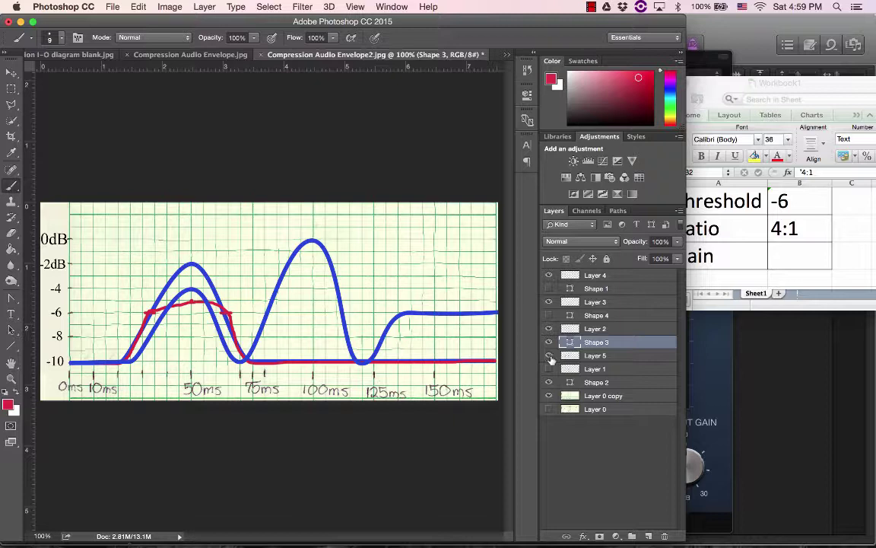
click(550, 356)
click(550, 356)
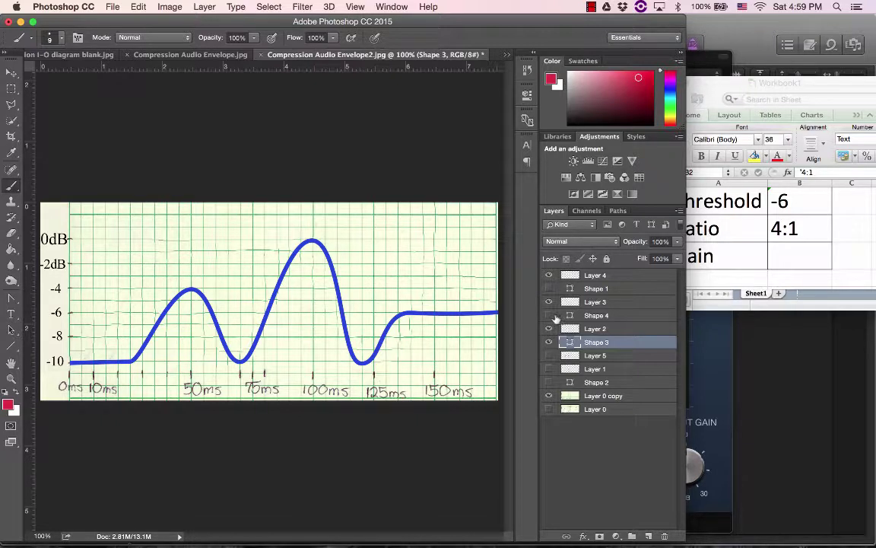
click(549, 315)
click(550, 315)
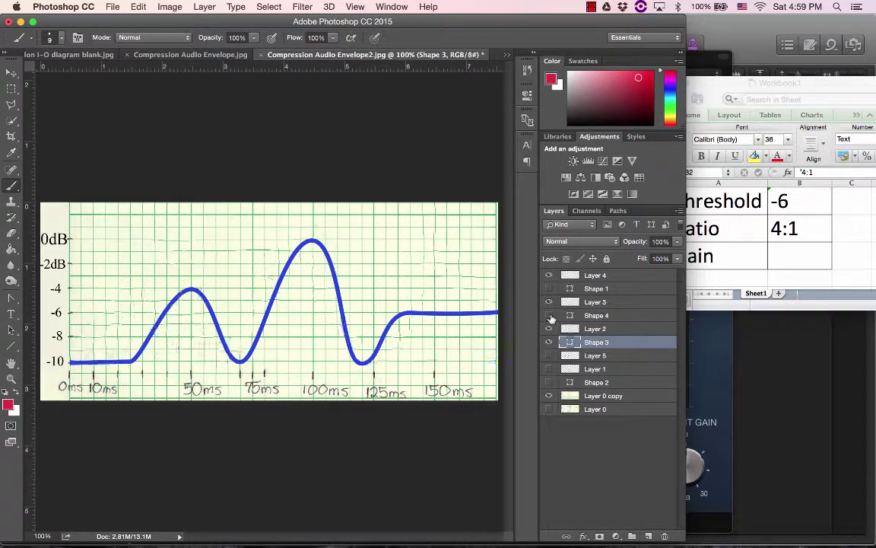
Step: Change the Ratio in Excel back from 4:1 to 2:1
click(787, 220)
double_click(791, 230)
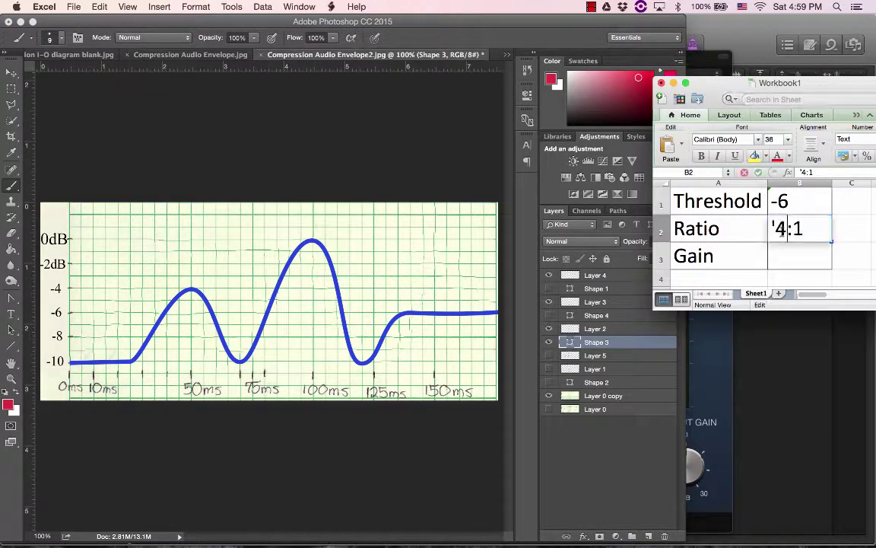
drag(799, 230, 781, 233)
text(2)
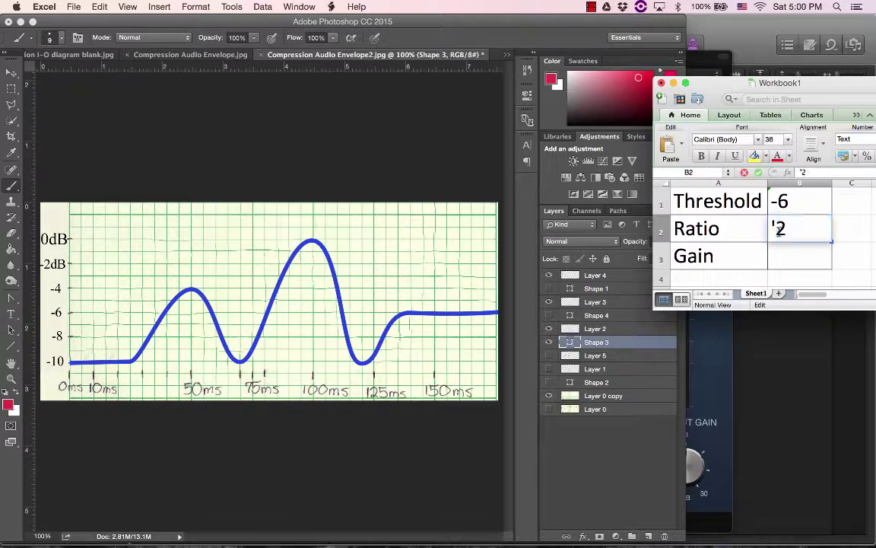
text(:1)
key(Return)
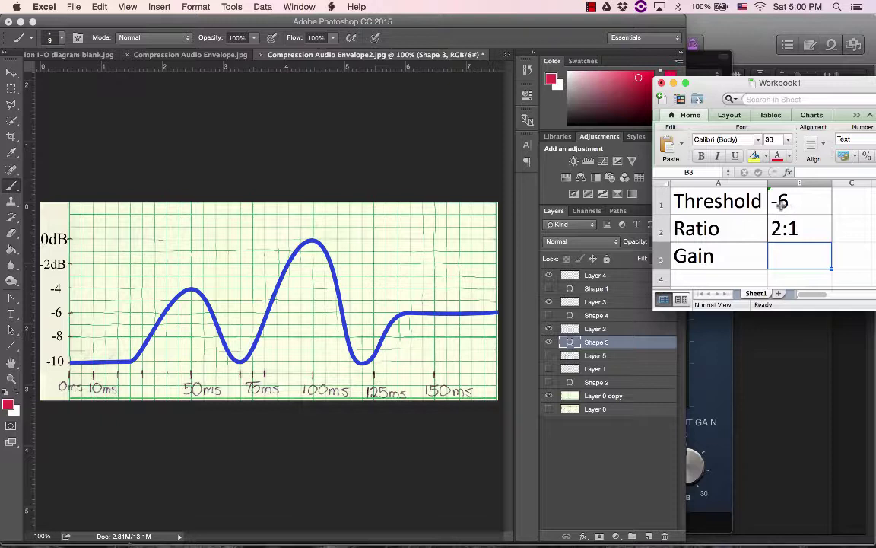
click(157, 318)
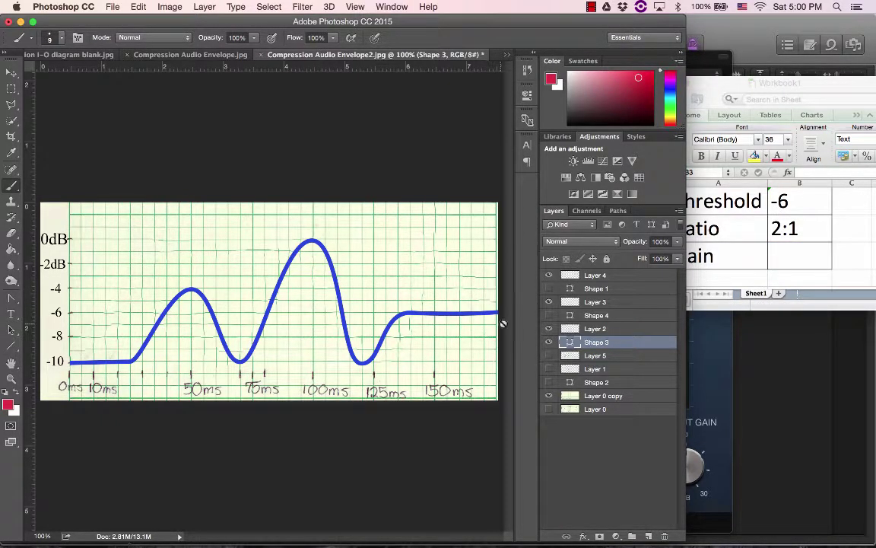
Step: On Layer 2, mark the -6 dB crossings and paint a red 2:1 curve holding the tall peak near -3 dB
click(595, 328)
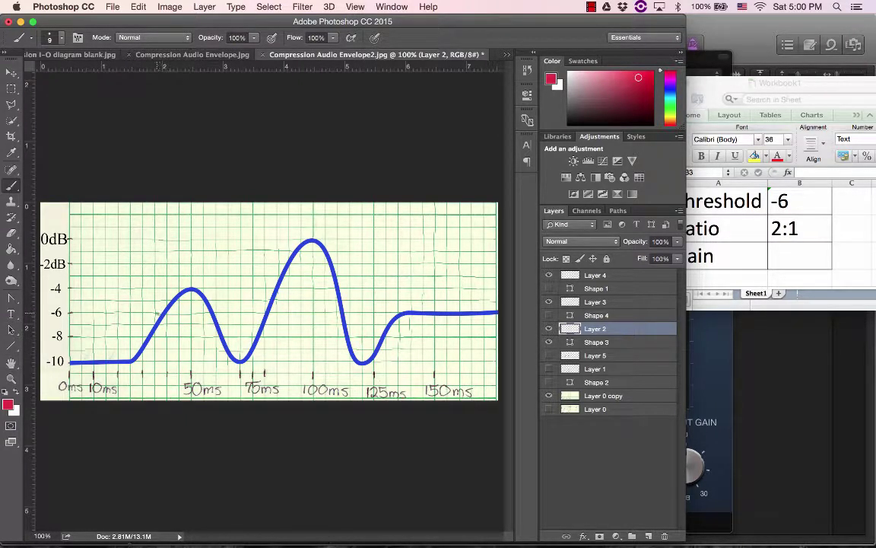
drag(159, 312, 216, 313)
drag(337, 312, 404, 313)
mouse_move(70, 363)
mouse_down()
mouse_move(134, 361)
mouse_move(152, 323)
mouse_move(192, 300)
mouse_move(214, 314)
mouse_move(229, 352)
mouse_move(246, 359)
mouse_move(264, 315)
mouse_move(311, 277)
mouse_move(345, 313)
mouse_move(350, 356)
mouse_move(373, 356)
mouse_move(395, 313)
mouse_up()
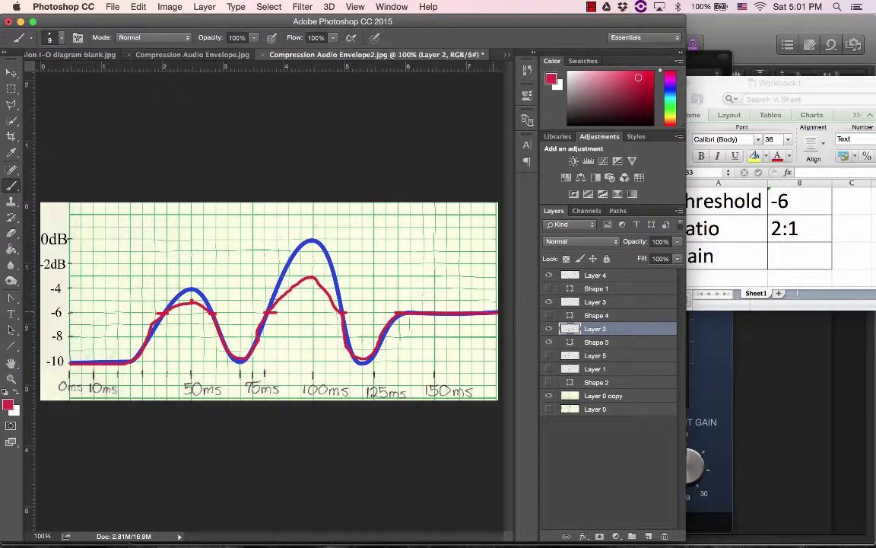
Step: Set Threshold to -10 in Excel, hide the previous red curve and add a new layer
click(791, 202)
click(791, 202)
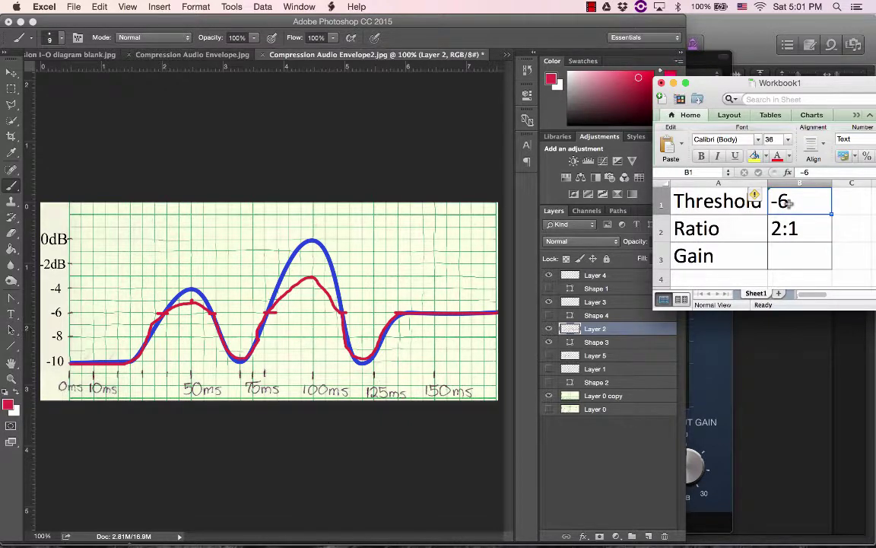
text(-10)
key(Return)
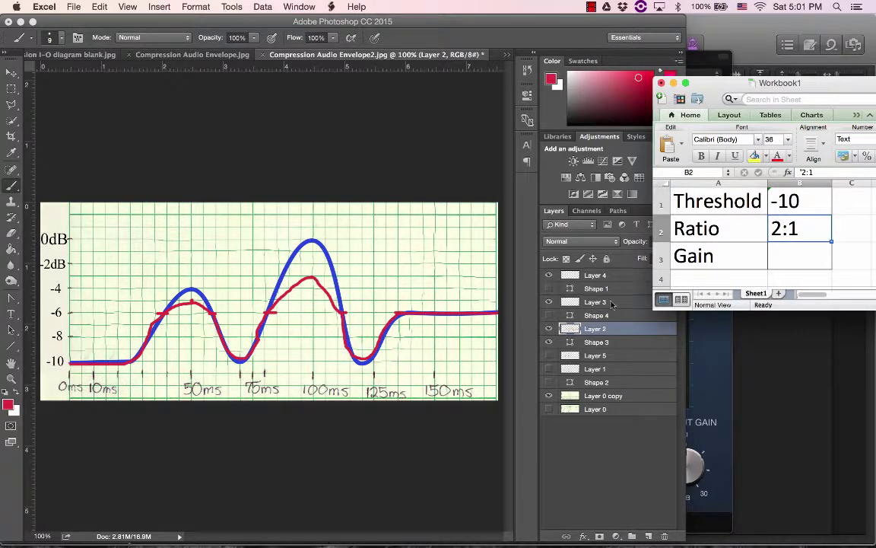
click(541, 297)
click(549, 329)
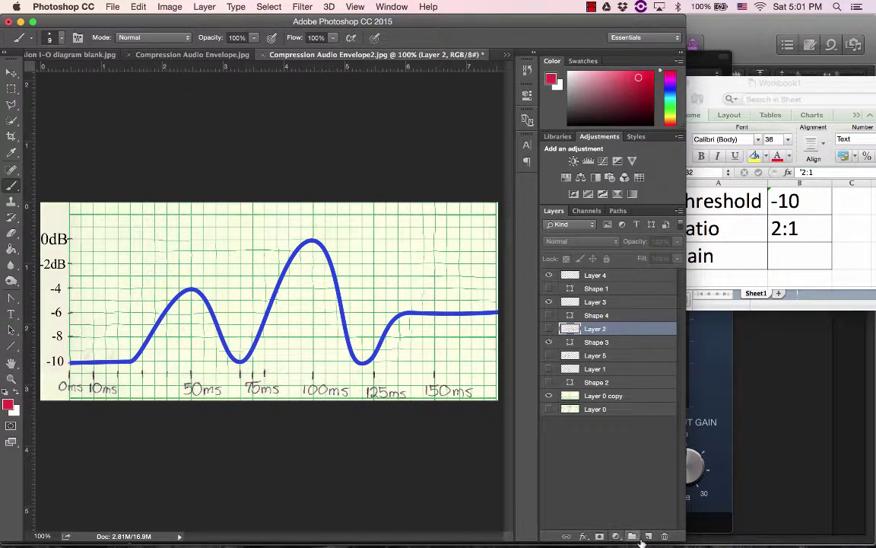
click(649, 536)
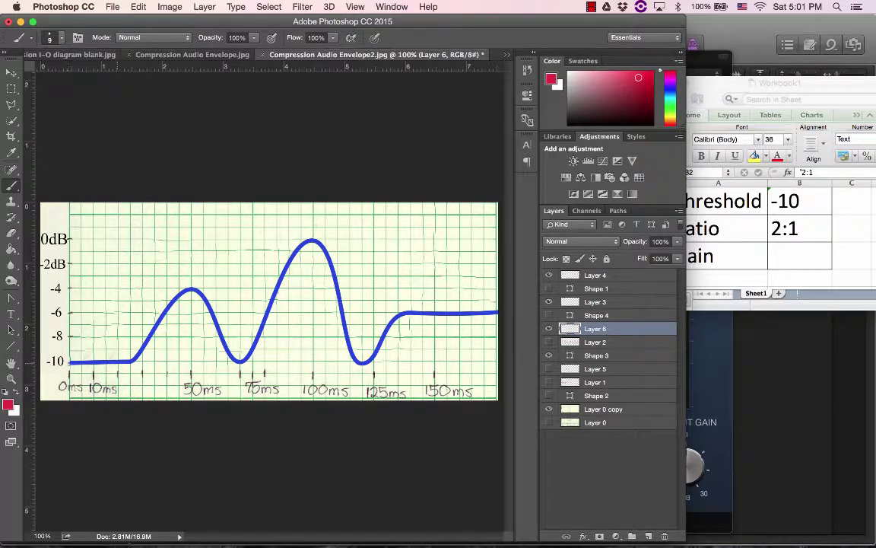
Step: Mark the -10 dB crossings and paint a new red curve peaking near -5 dB
drag(130, 361, 144, 361)
drag(235, 360, 248, 361)
drag(358, 363, 371, 363)
mouse_move(135, 361)
mouse_down()
mouse_move(191, 325)
mouse_move(236, 360)
mouse_move(259, 360)
mouse_move(316, 301)
mouse_move(348, 357)
mouse_move(363, 363)
mouse_move(401, 336)
mouse_move(499, 335)
mouse_up()
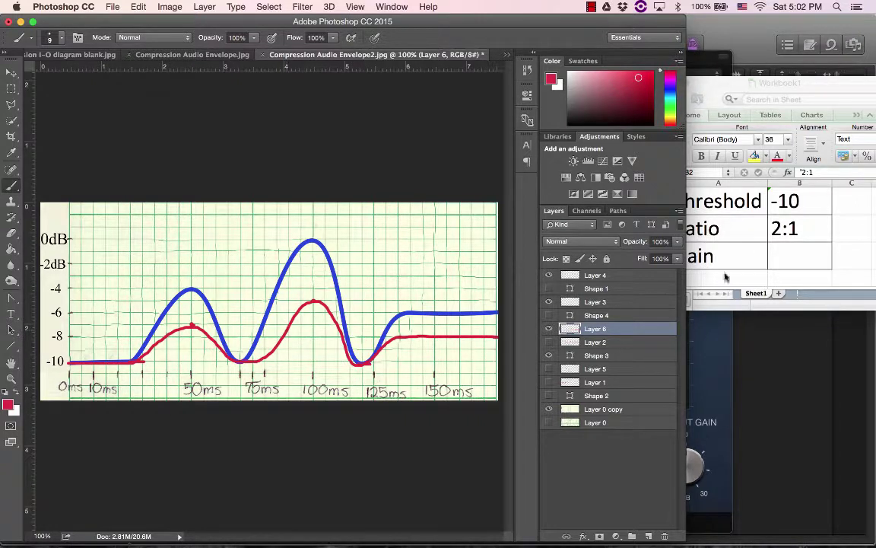
click(784, 257)
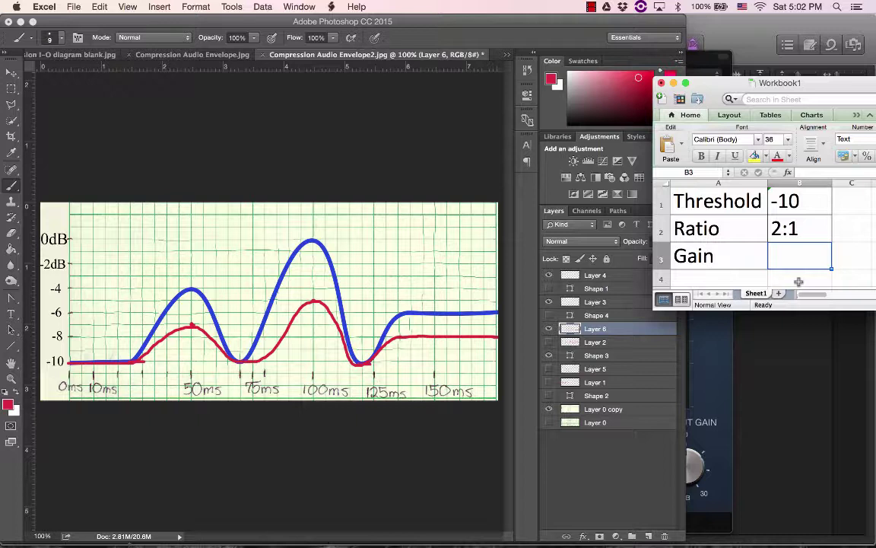
Step: Enter a Gain of 0 in the workbook, then change it to 5
text(0)
key(Return)
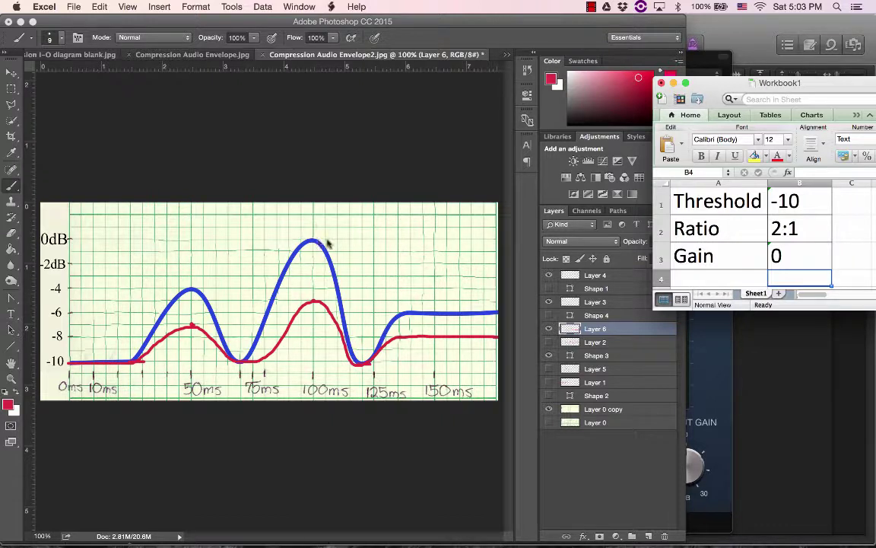
click(778, 258)
text(5)
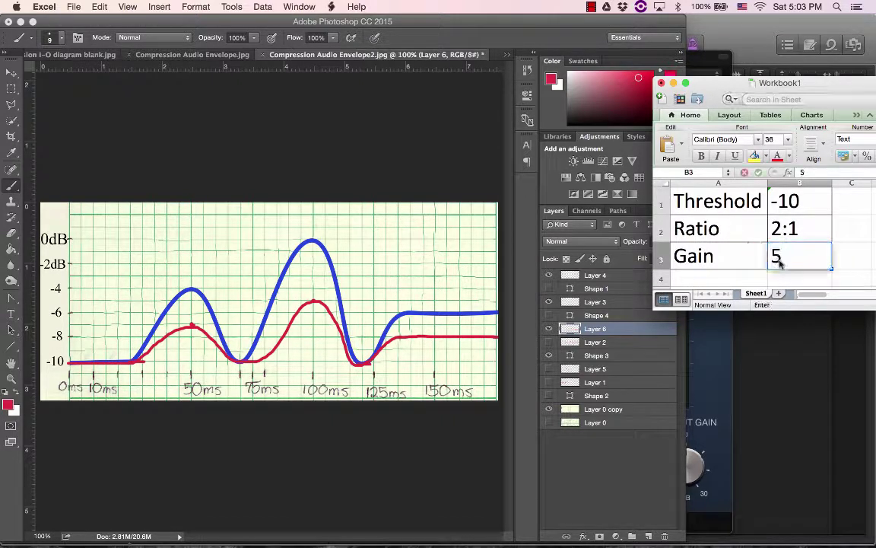
key(Return)
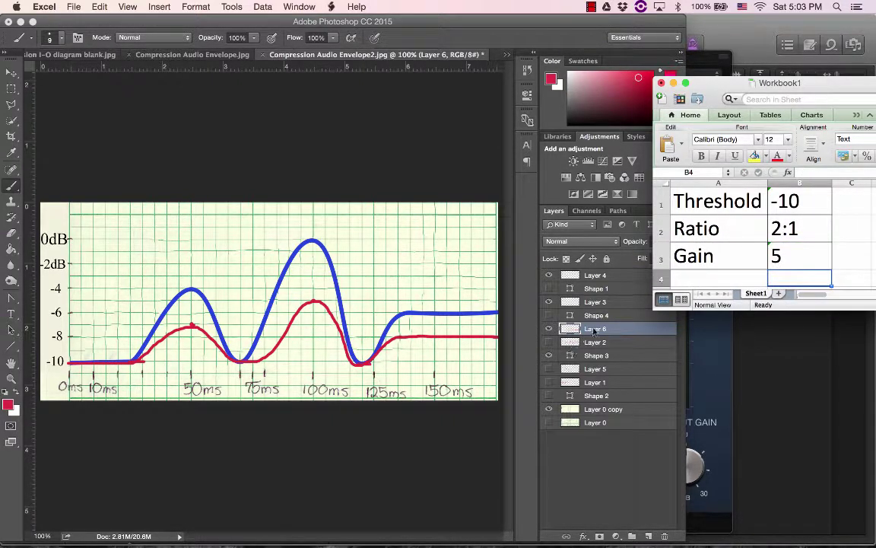
click(535, 300)
key(v)
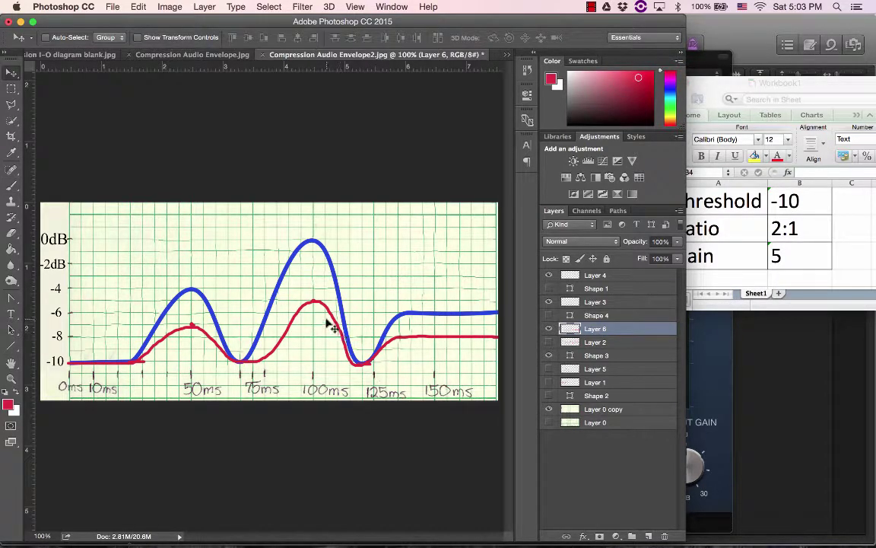
mouse_move(304, 303)
mouse_down()
mouse_move(329, 286)
mouse_move(321, 243)
mouse_up()
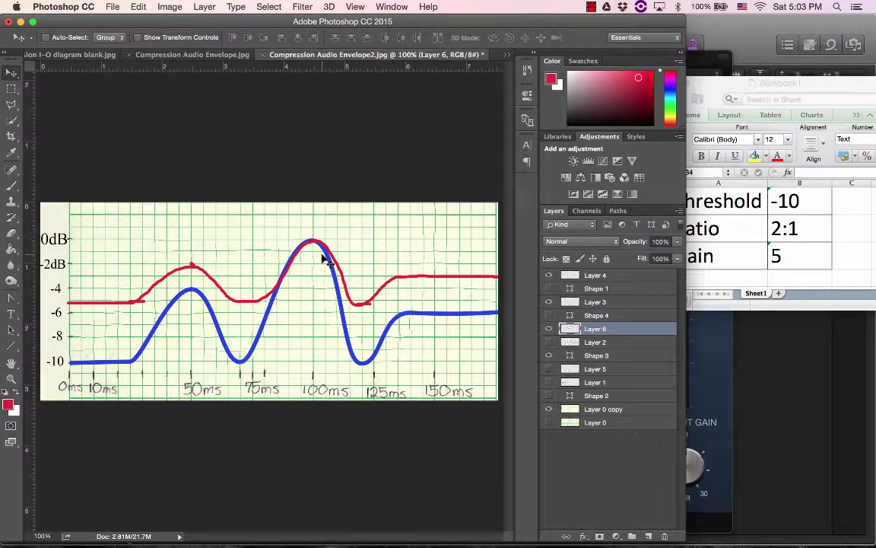
drag(323, 259, 323, 318)
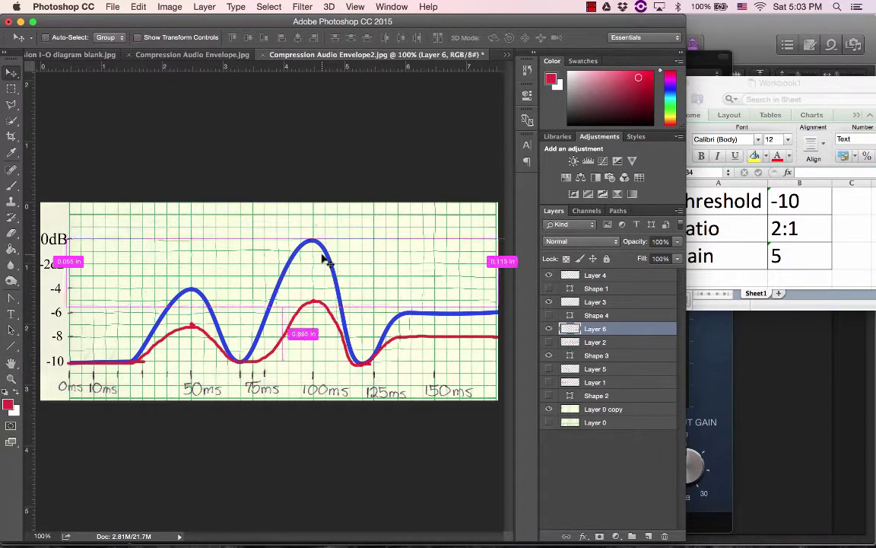
Step: Hide the red curve and original envelope, and show the Shape 4 waveform
click(550, 329)
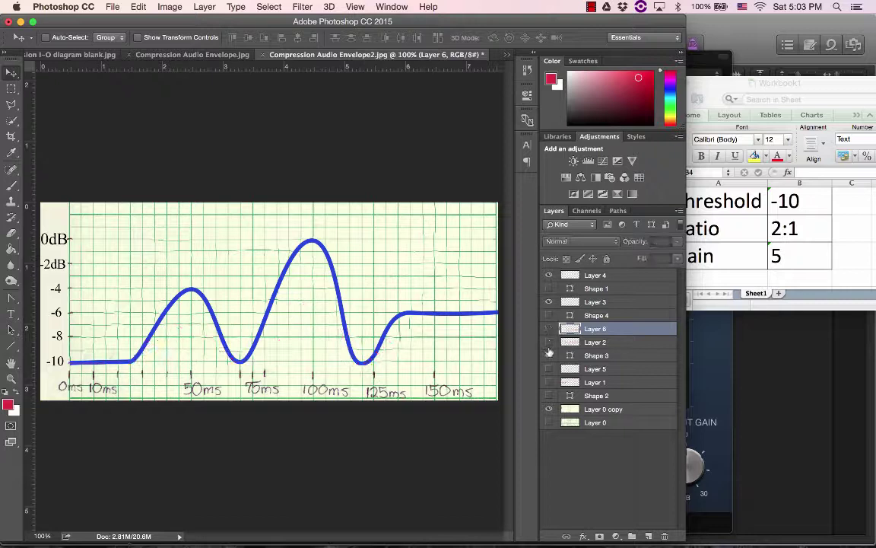
click(550, 342)
click(597, 315)
click(549, 315)
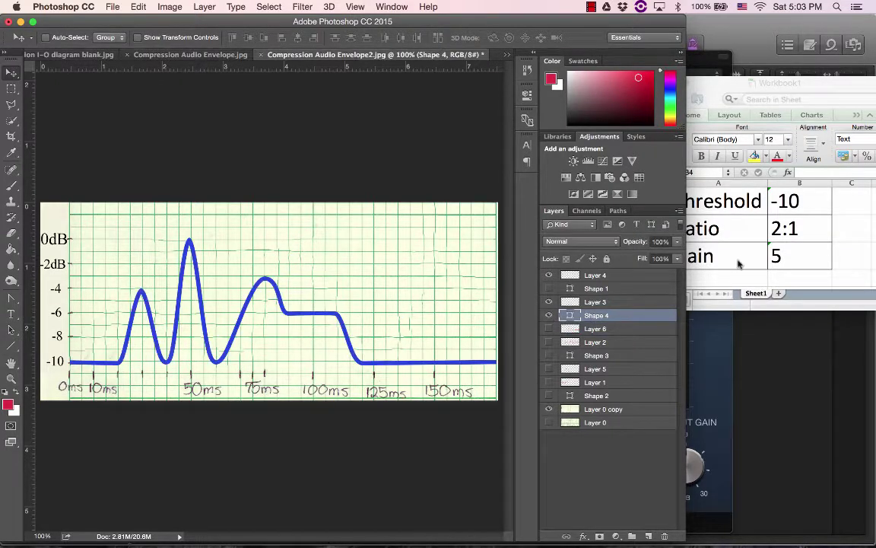
Step: Clear the old Gain, Ratio and Threshold values in the workbook
click(791, 257)
click(792, 254)
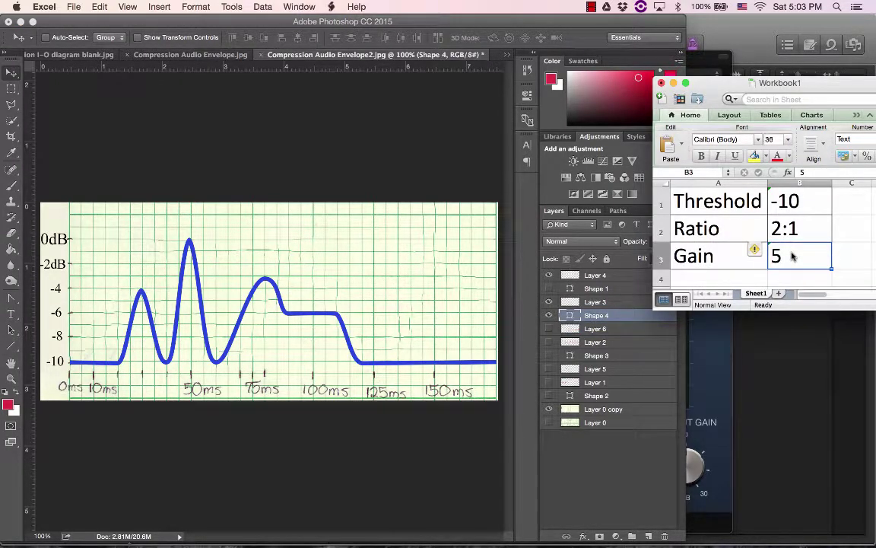
key(Delete)
click(797, 231)
key(Delete)
click(808, 214)
key(BackSpace)
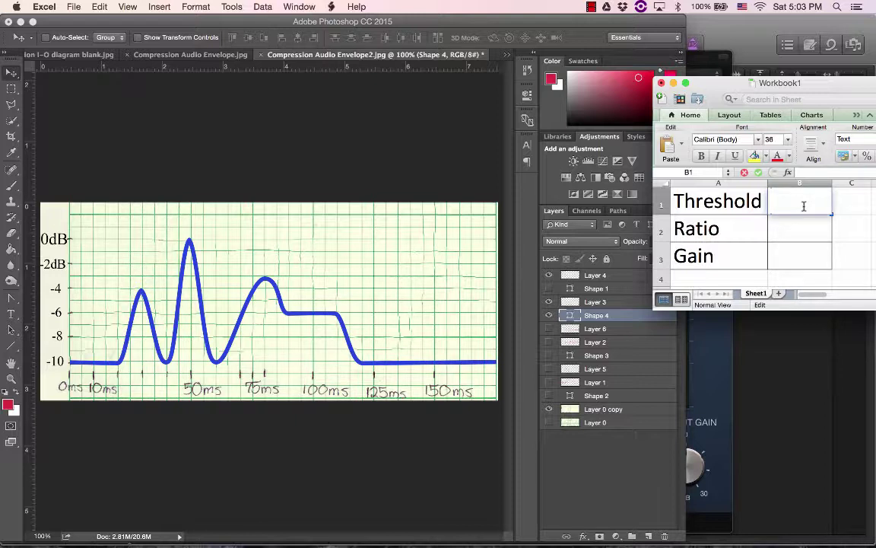
Step: Enter Threshold -4 and Ratio 4:1 in the workbook
text(-4)
key(Return)
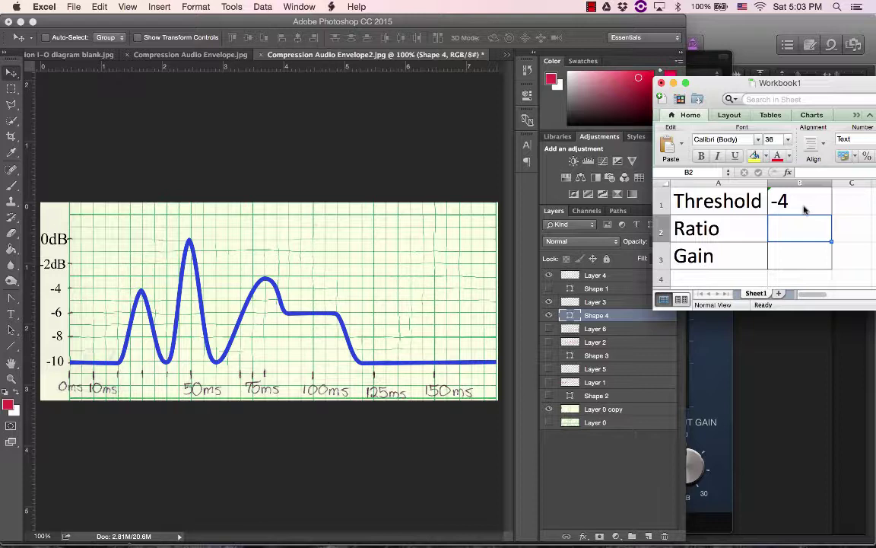
text(4:1)
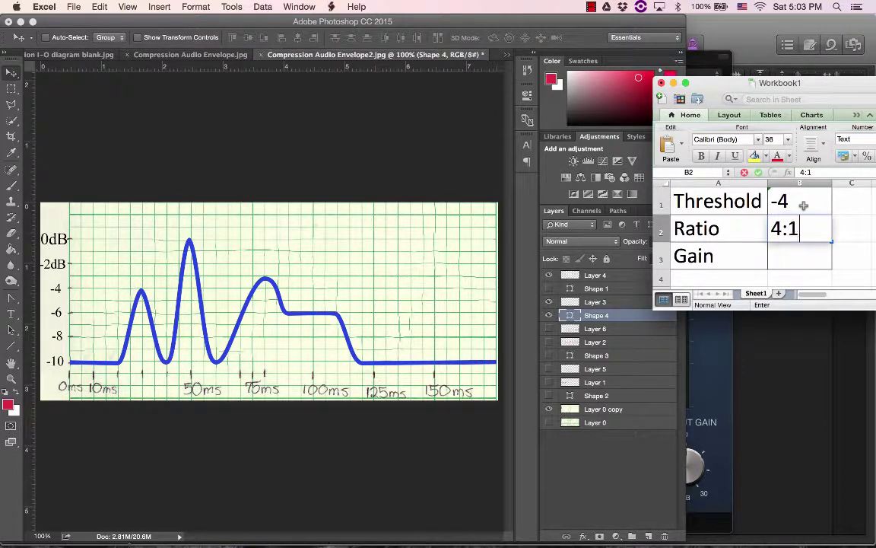
key(Return)
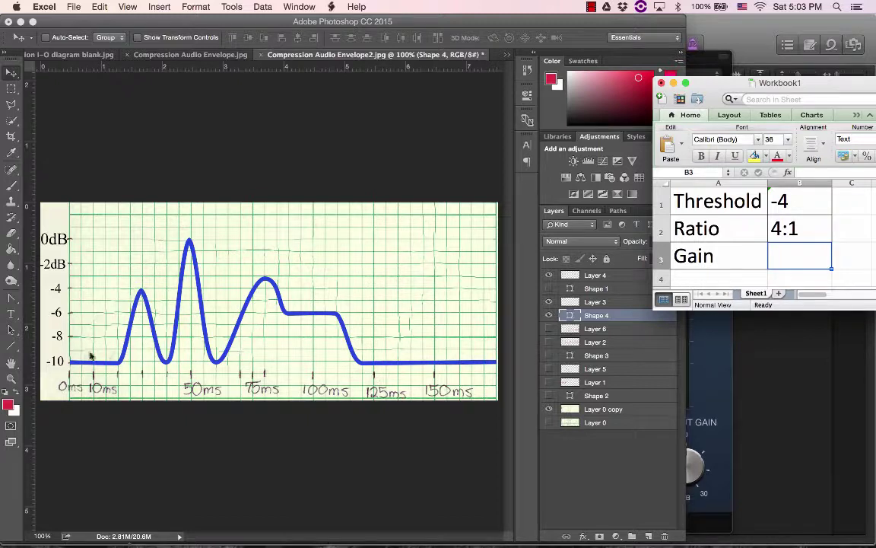
click(114, 316)
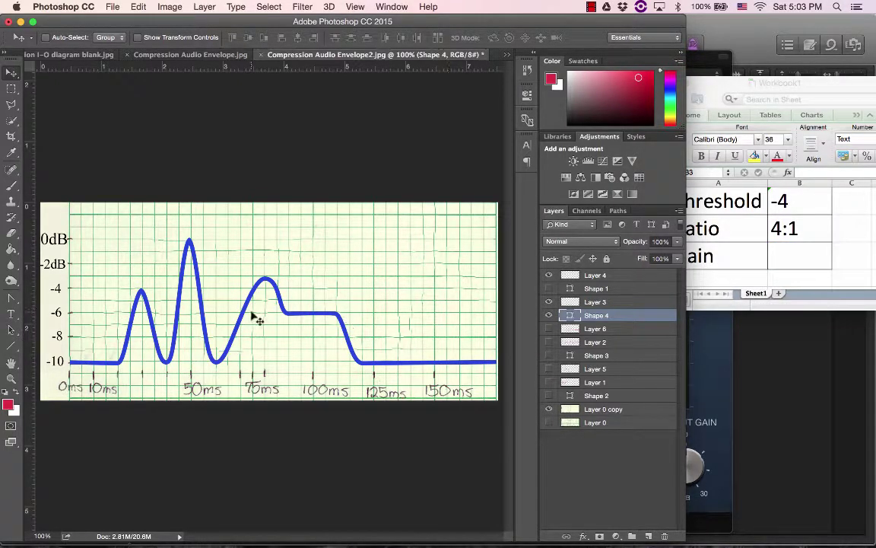
Step: On Layer 3, brush a red 4:1 curve over the waveform, flattening the tall peak near -3 dB
key(b)
click(598, 302)
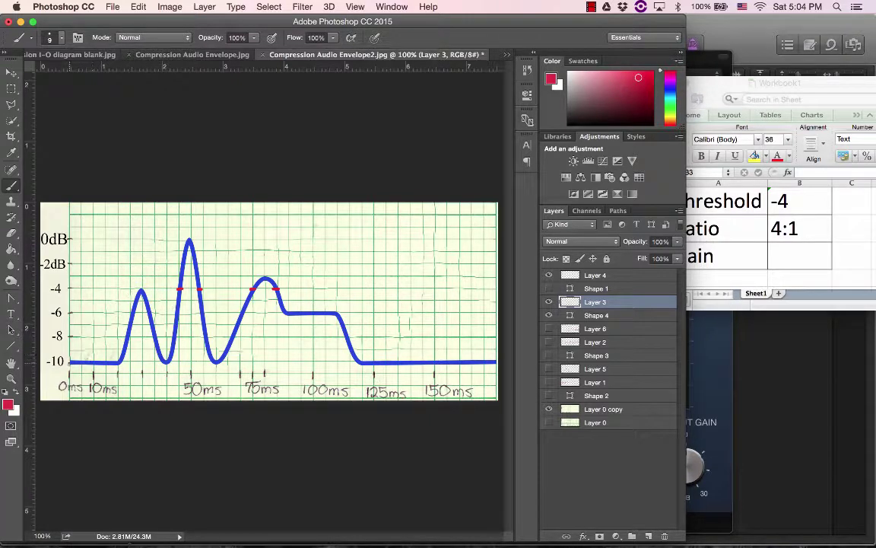
mouse_move(119, 361)
mouse_down()
mouse_move(143, 291)
mouse_move(167, 358)
mouse_up()
drag(176, 319, 178, 287)
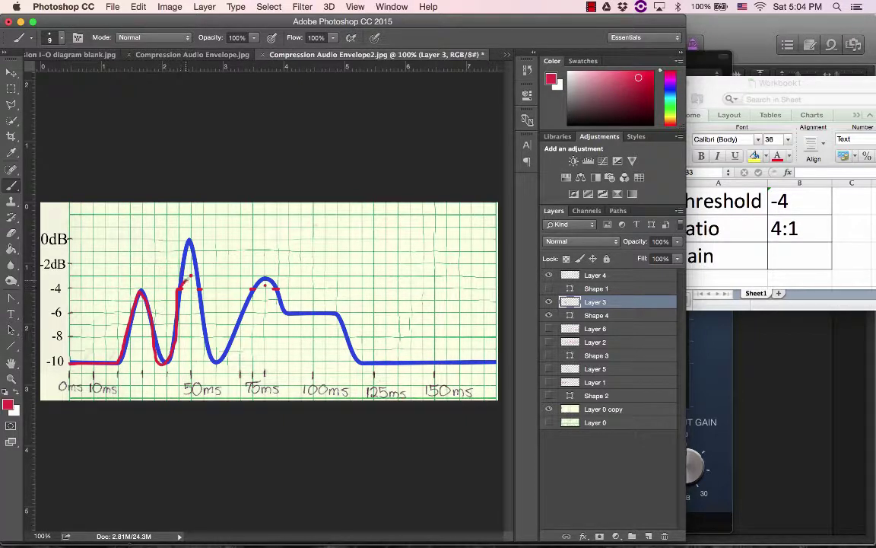
mouse_move(200, 288)
mouse_down()
mouse_move(215, 357)
mouse_move(238, 323)
mouse_up()
mouse_move(263, 286)
mouse_down()
mouse_move(301, 312)
mouse_move(334, 312)
mouse_move(355, 362)
mouse_move(496, 363)
mouse_up()
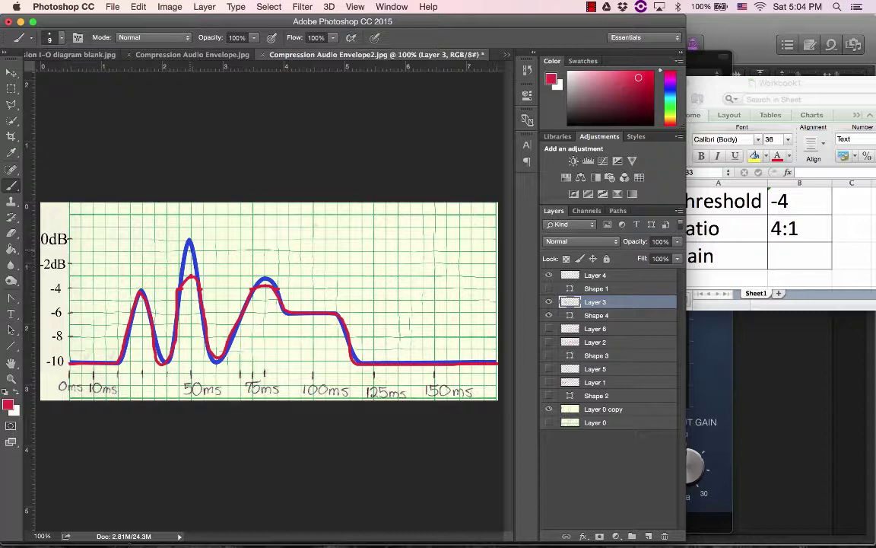
Step: Enter a Gain of 3 in cell B3 of the Excel workbook
click(782, 257)
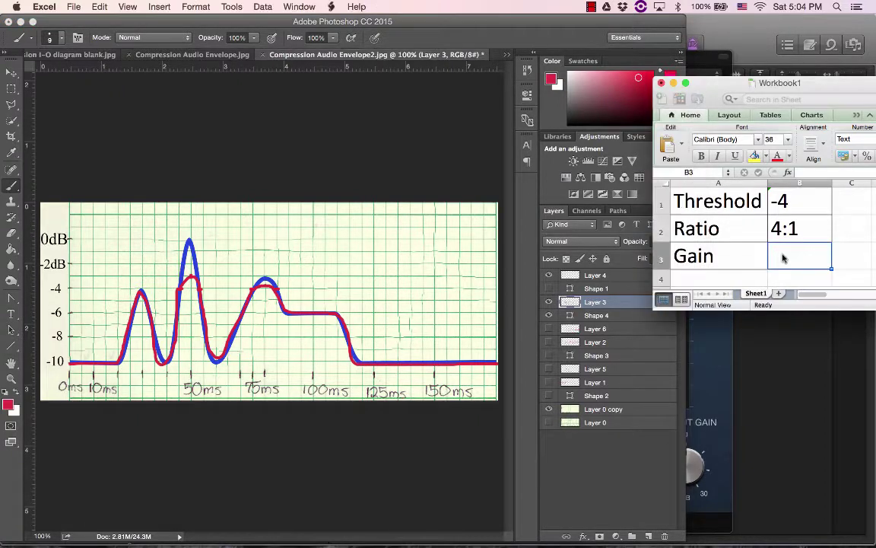
text(3)
key(Return)
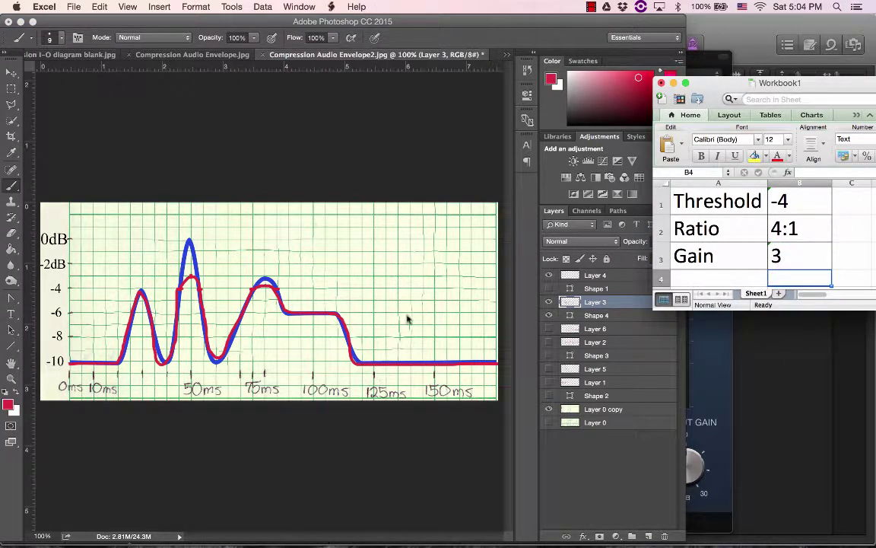
Step: Move the red curve on Layer 3 up about 3 dB to reflect the gain
click(365, 322)
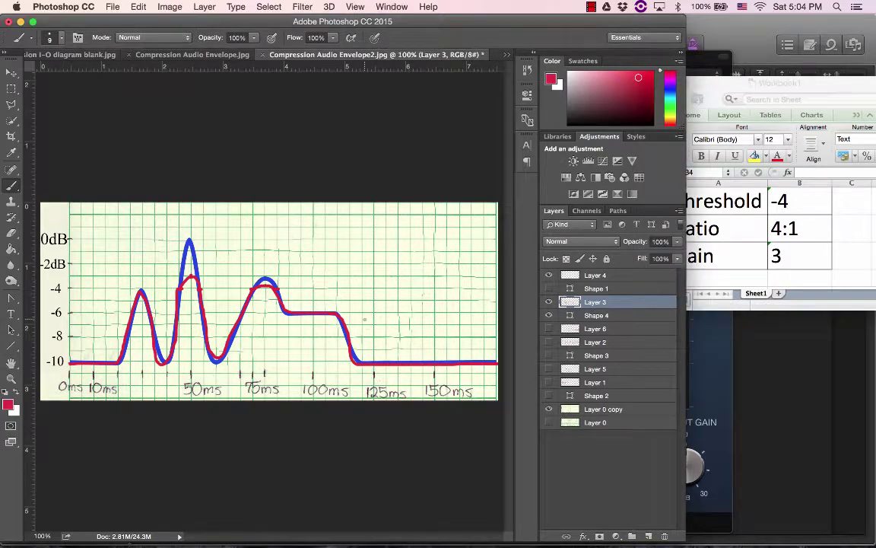
key(v)
drag(321, 319, 289, 269)
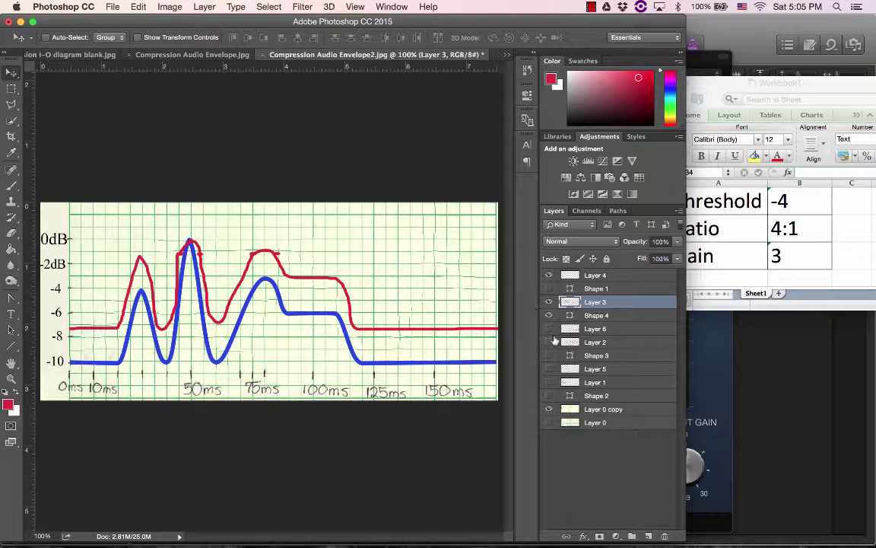
Step: Hide the red curve and blue waveform, then show the Shape 1 waveform
click(549, 302)
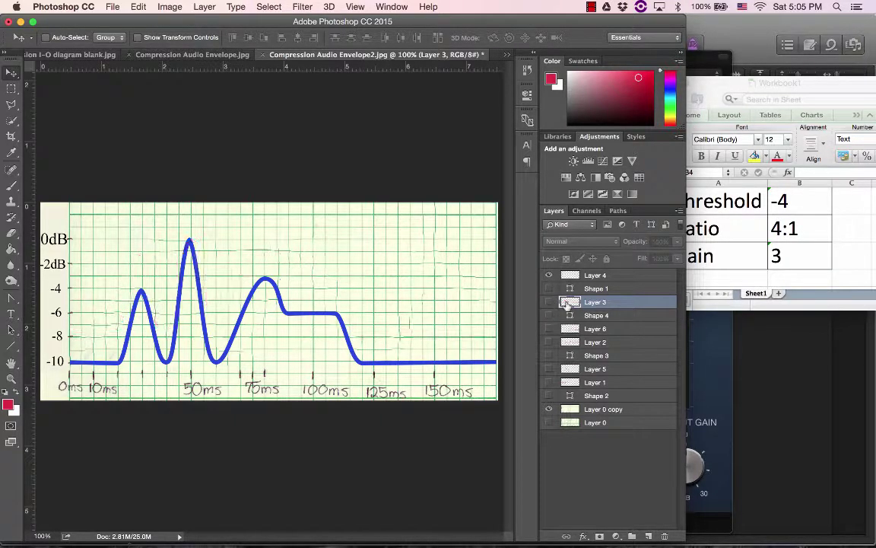
click(549, 315)
click(594, 289)
click(548, 288)
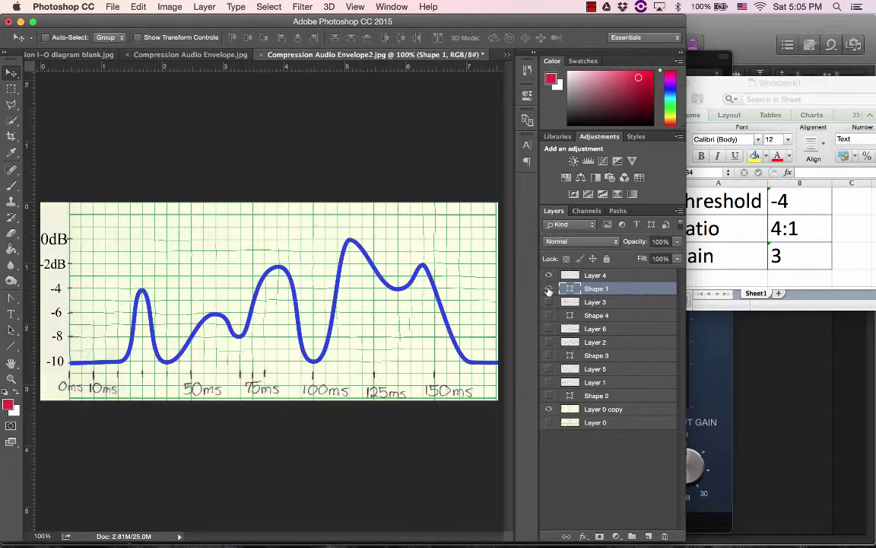
Step: In Excel set Threshold to -8 and Ratio to 2:1, and clear the Gain value
click(789, 200)
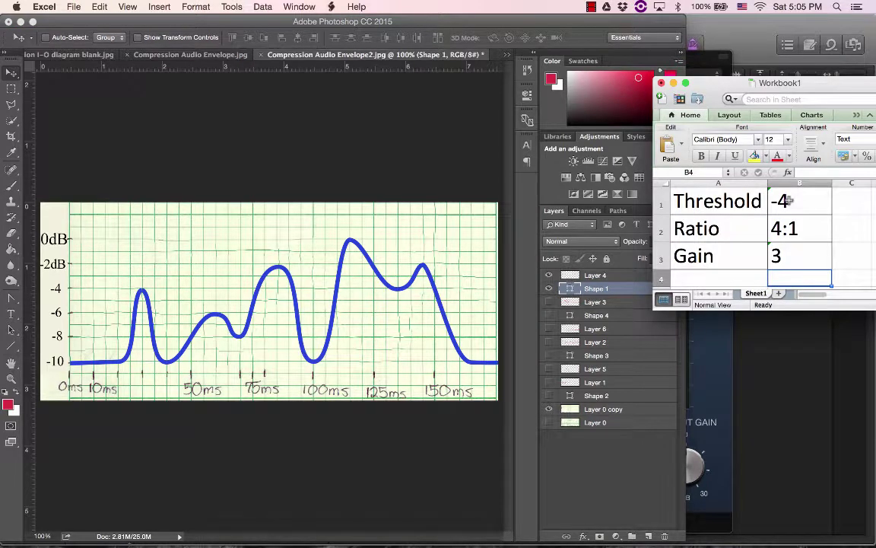
double_click(789, 200)
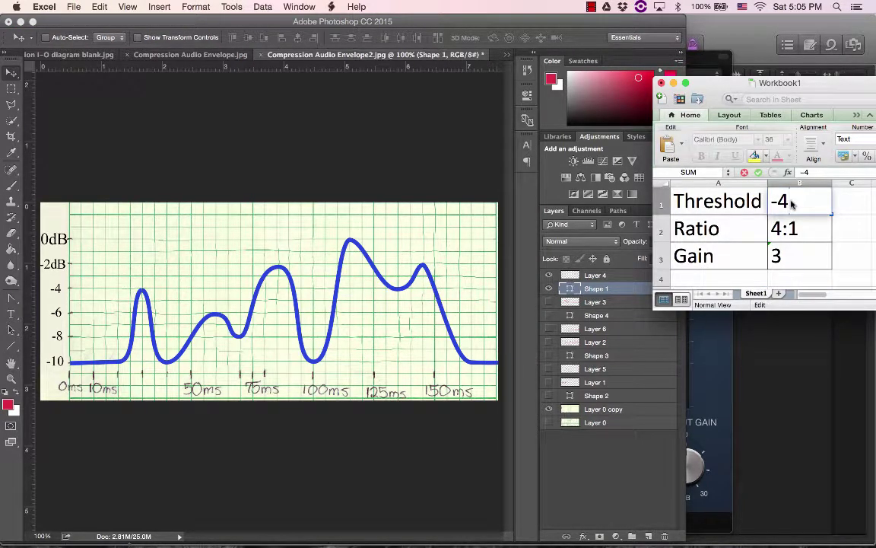
text(.8)
key(BackSpace)
key(BackSpace)
key(BackSpace)
key(BackSpace)
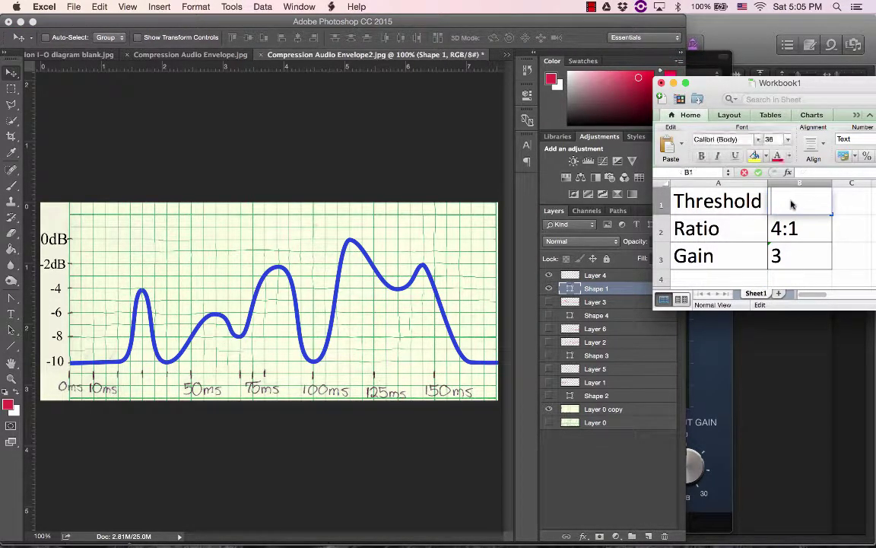
text(-8)
key(Return)
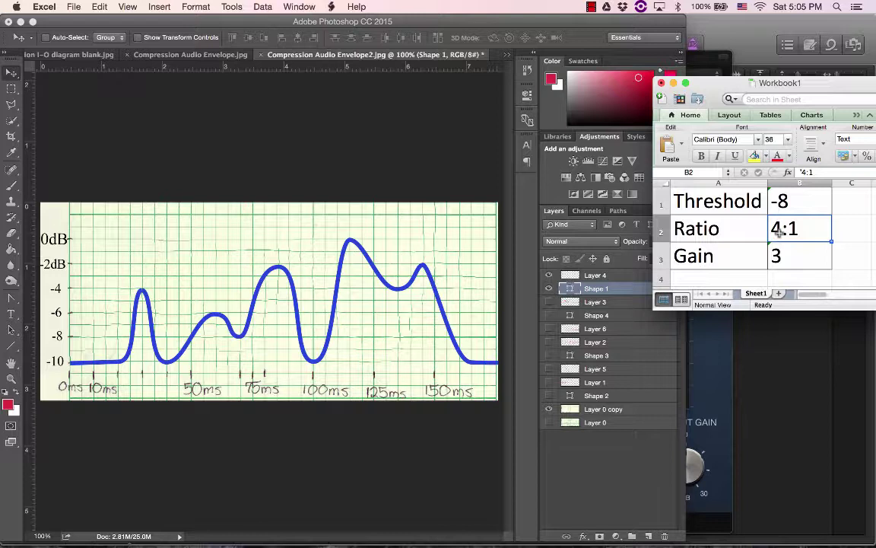
text(2:1)
key(Return)
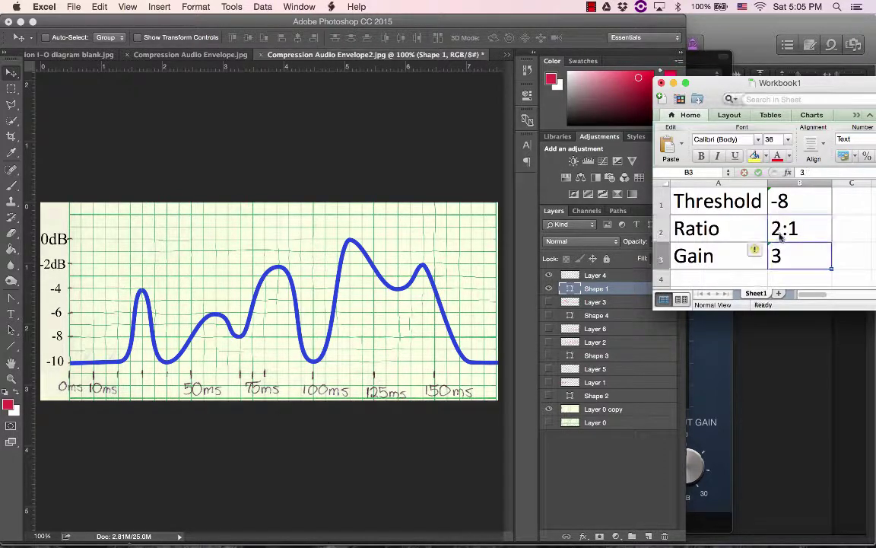
key(BackSpace)
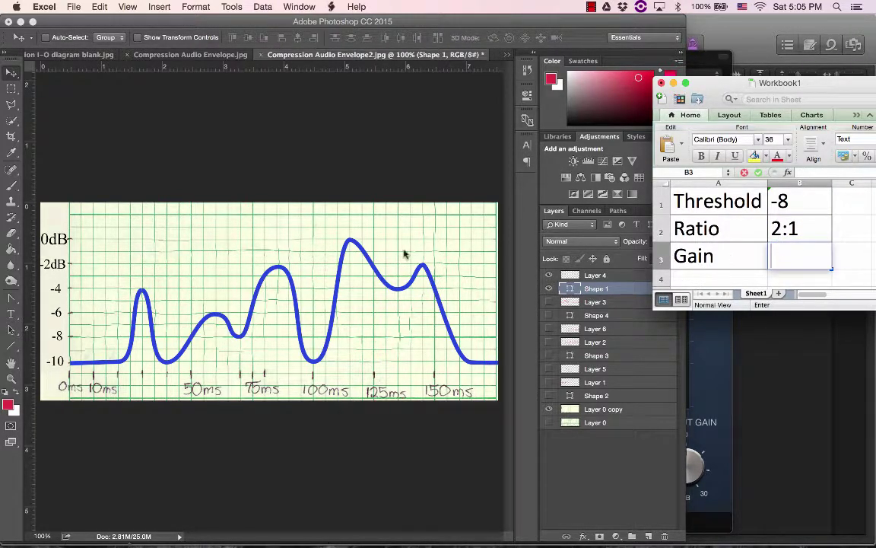
click(74, 343)
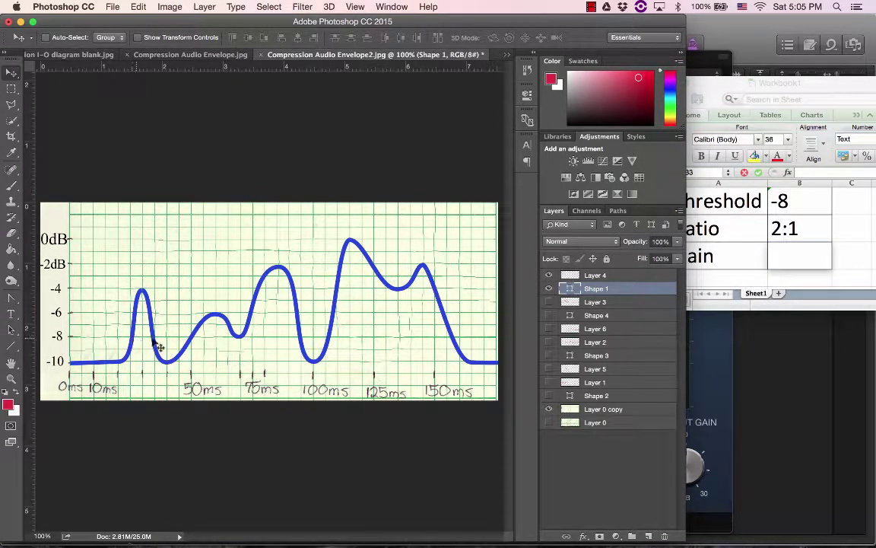
Step: On Layer 4, mark the -8 dB crossings and paint the red 2:1 compressed curve
click(567, 275)
key(b)
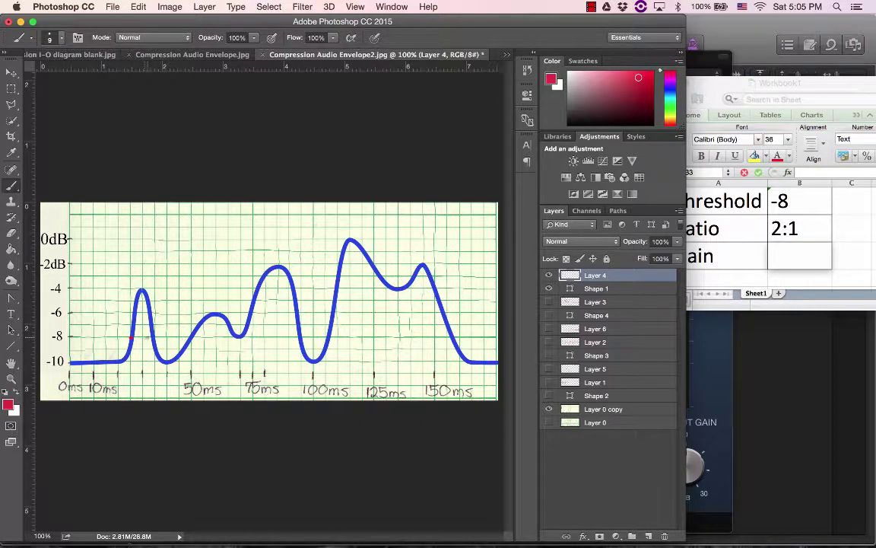
click(153, 336)
click(333, 337)
click(453, 337)
click(350, 288)
mouse_move(97, 361)
mouse_down()
mouse_move(128, 362)
mouse_move(141, 313)
mouse_move(166, 357)
mouse_move(207, 326)
mouse_move(242, 337)
mouse_move(270, 301)
mouse_move(314, 361)
mouse_move(350, 284)
mouse_move(398, 311)
mouse_move(424, 301)
mouse_move(466, 361)
mouse_move(459, 339)
mouse_move(493, 359)
mouse_up()
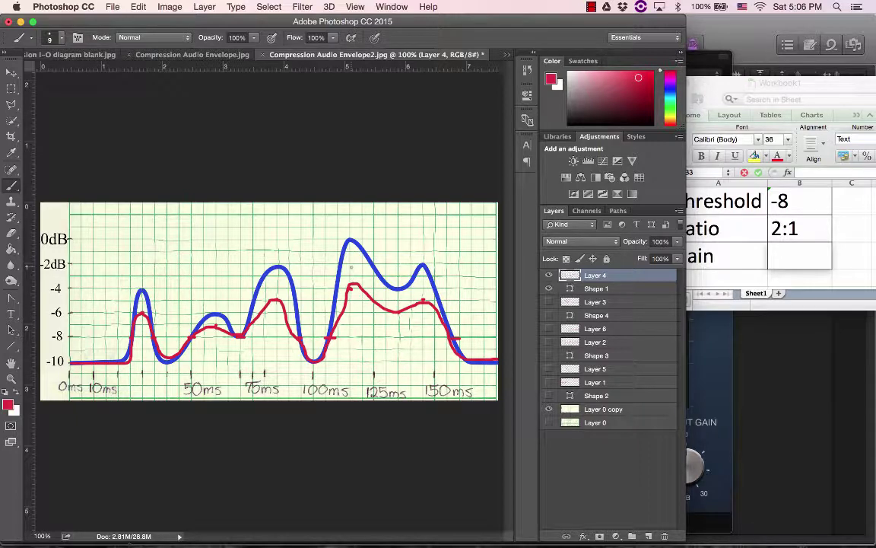
Step: Enter a Gain of 4 in cell B3 of the Excel workbook
click(777, 255)
text(4)
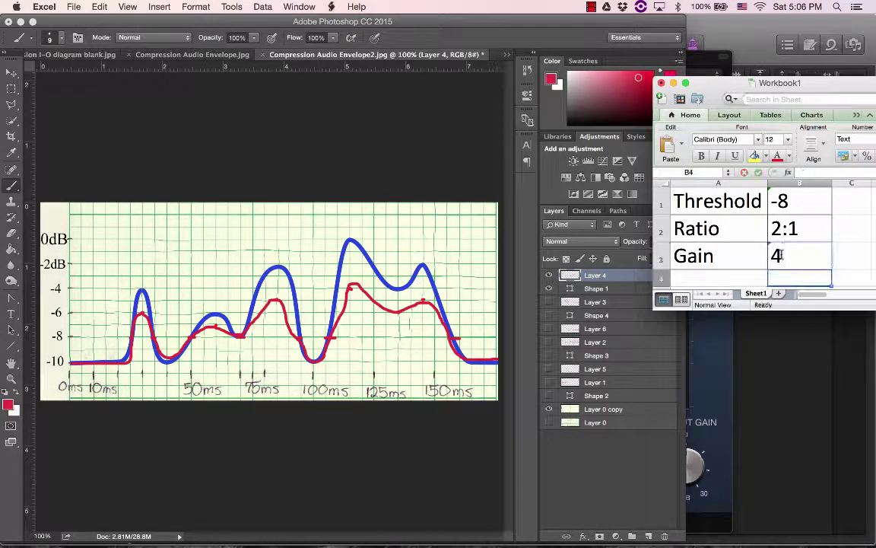
key(Return)
Step: Move the red 2:1 curve on Layer 4 up about 4 dB
click(532, 251)
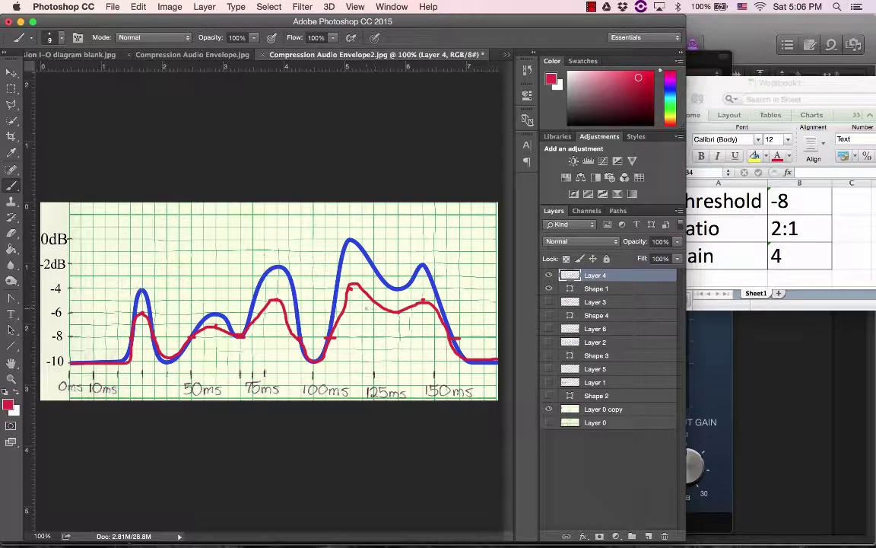
key(v)
drag(352, 303, 352, 257)
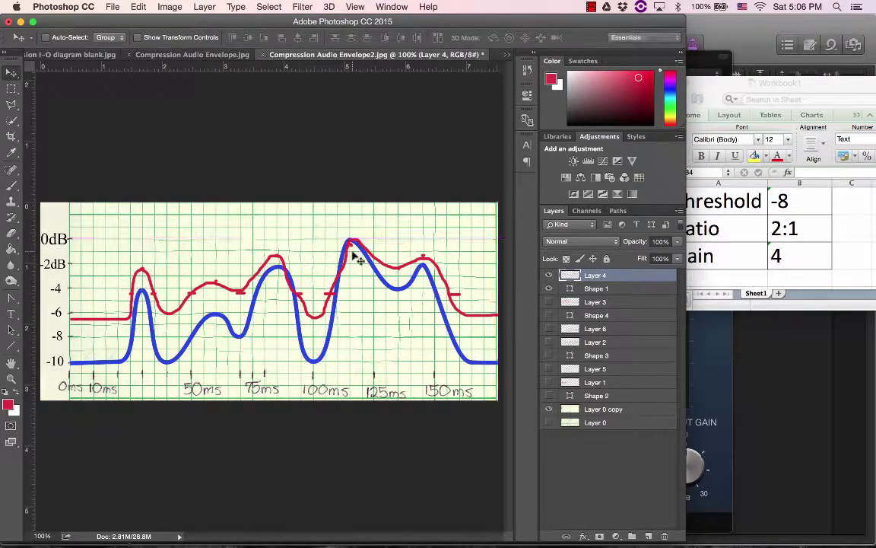